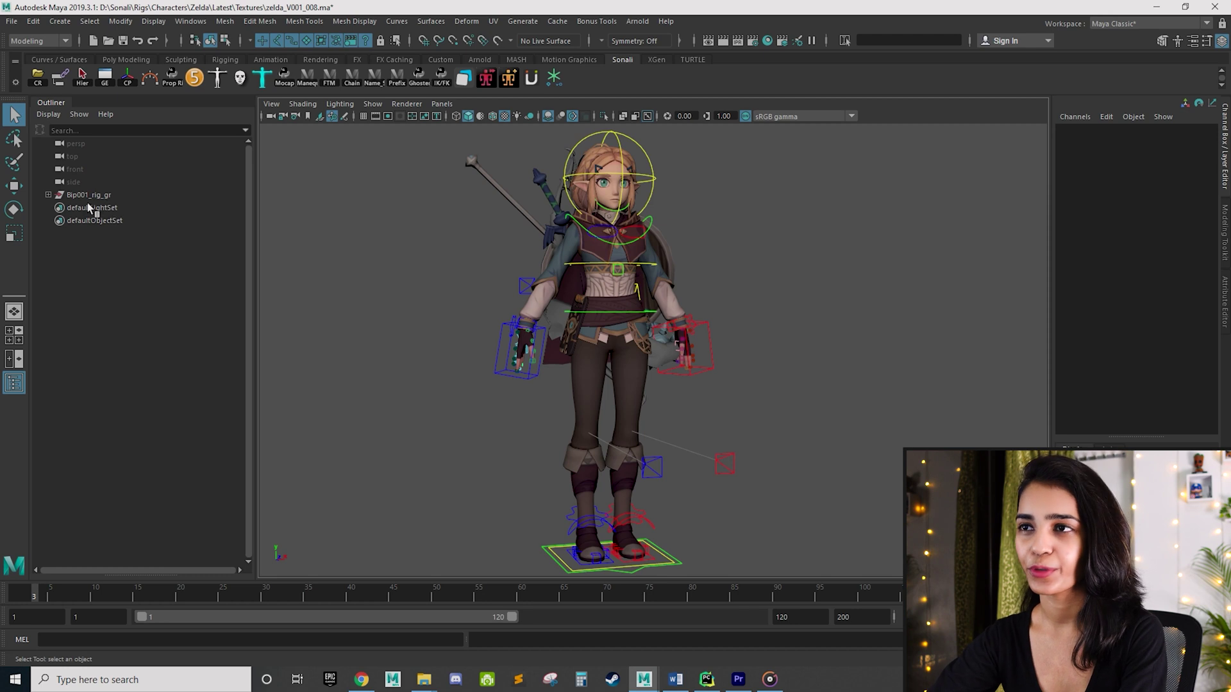
- Unparent the Bip001_Root joint from Bip001_skel_gr so that it sits at the top level of the scene
{"action": "left_click", "coordinate": [48, 195]}
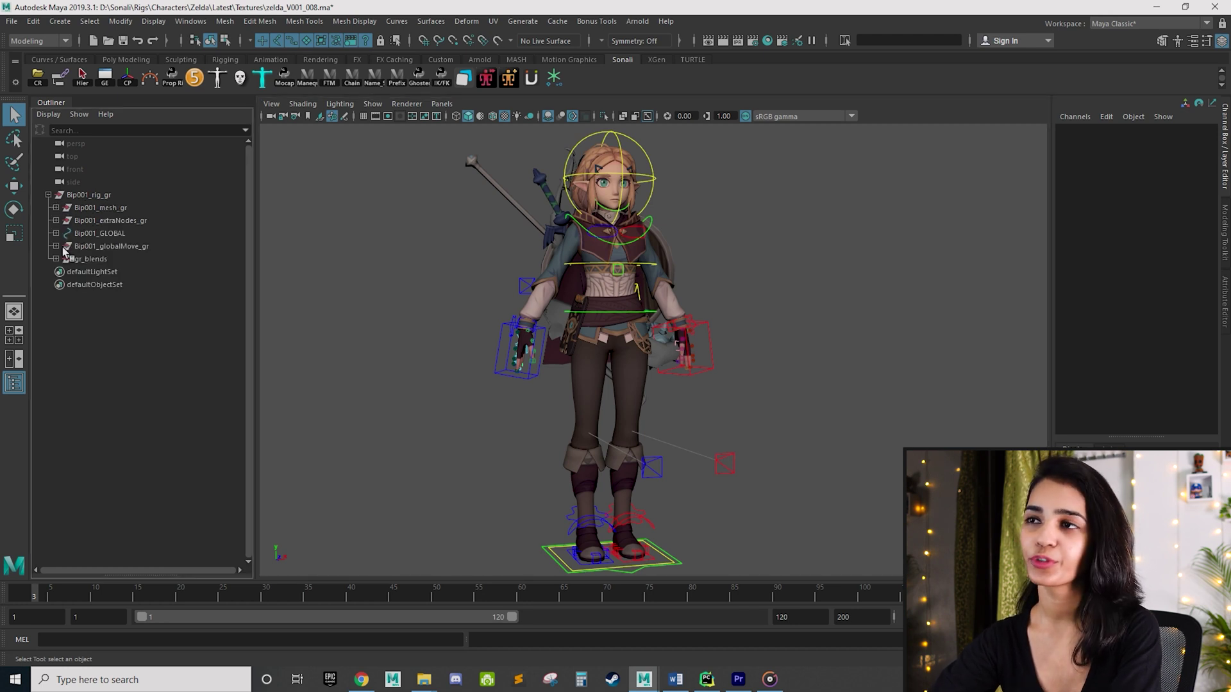
{"action": "left_click", "coordinate": [56, 246]}
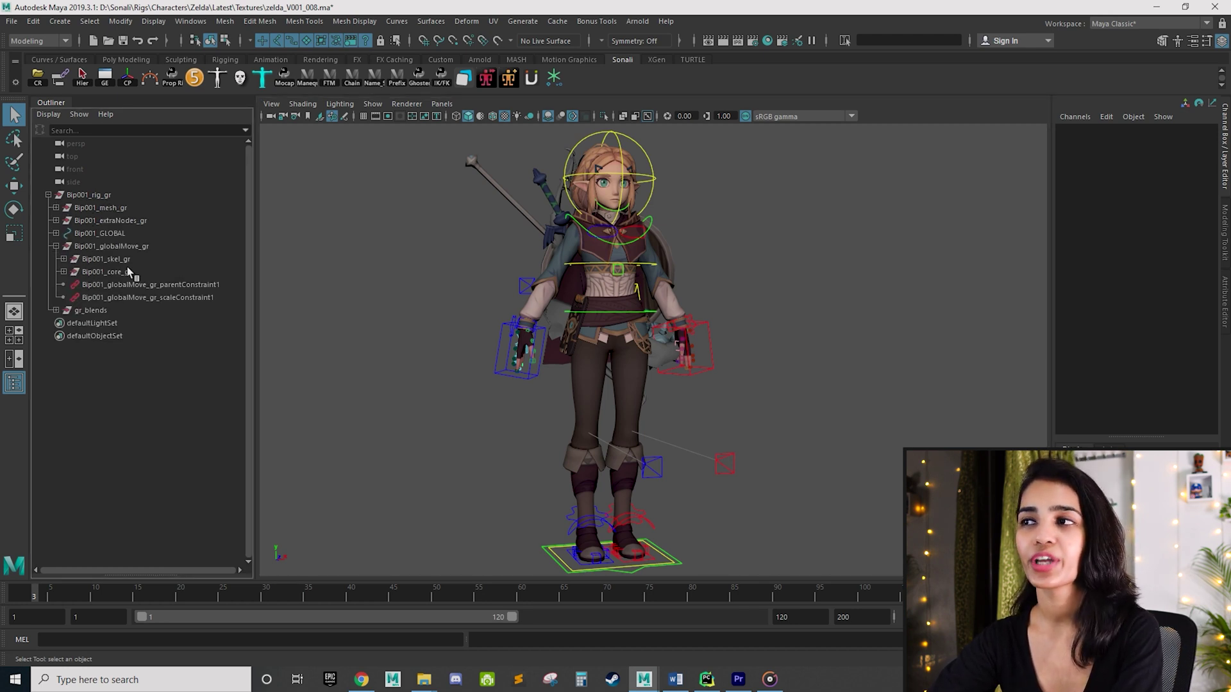
{"action": "left_click", "coordinate": [64, 259]}
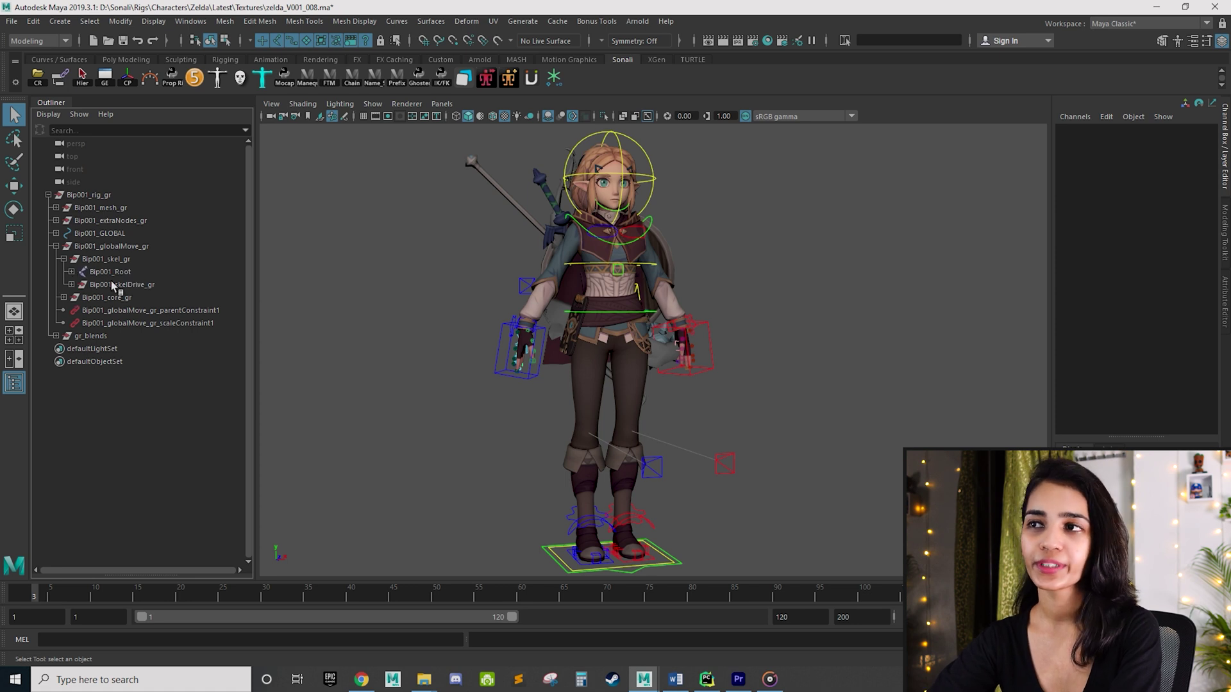
{"action": "left_click", "coordinate": [72, 272], "text": "shift"}
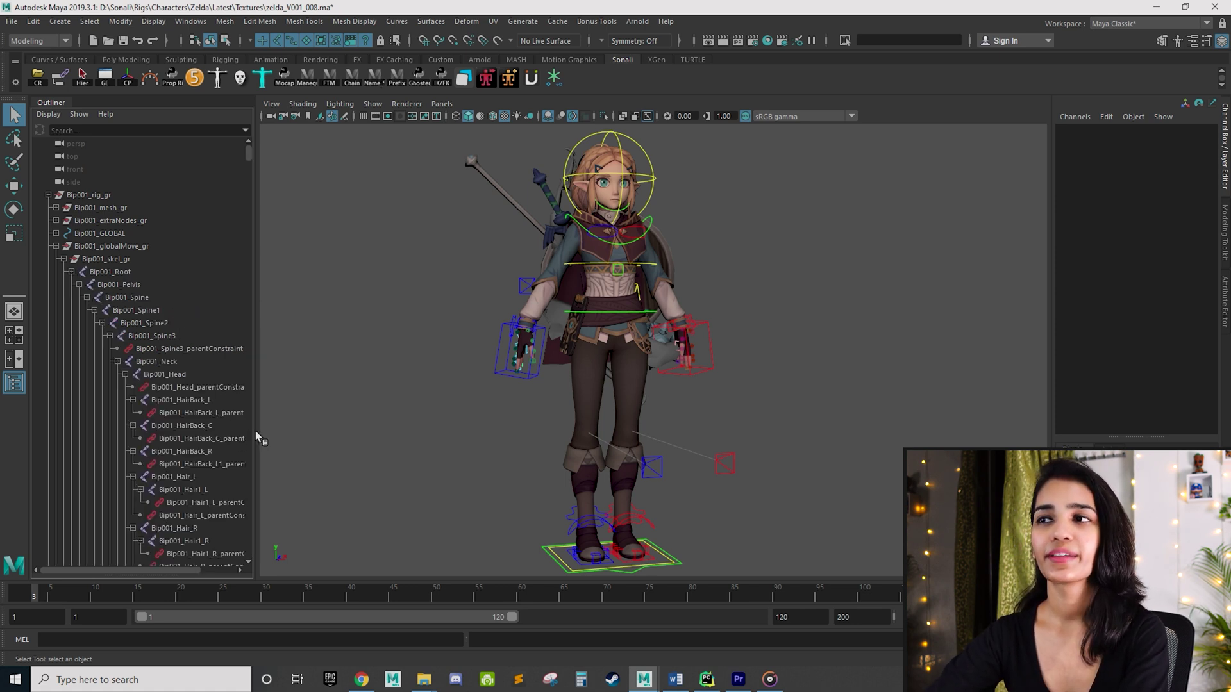
{"action": "left_click_drag", "start_coordinate": [261, 430], "coordinate": [302, 426]}
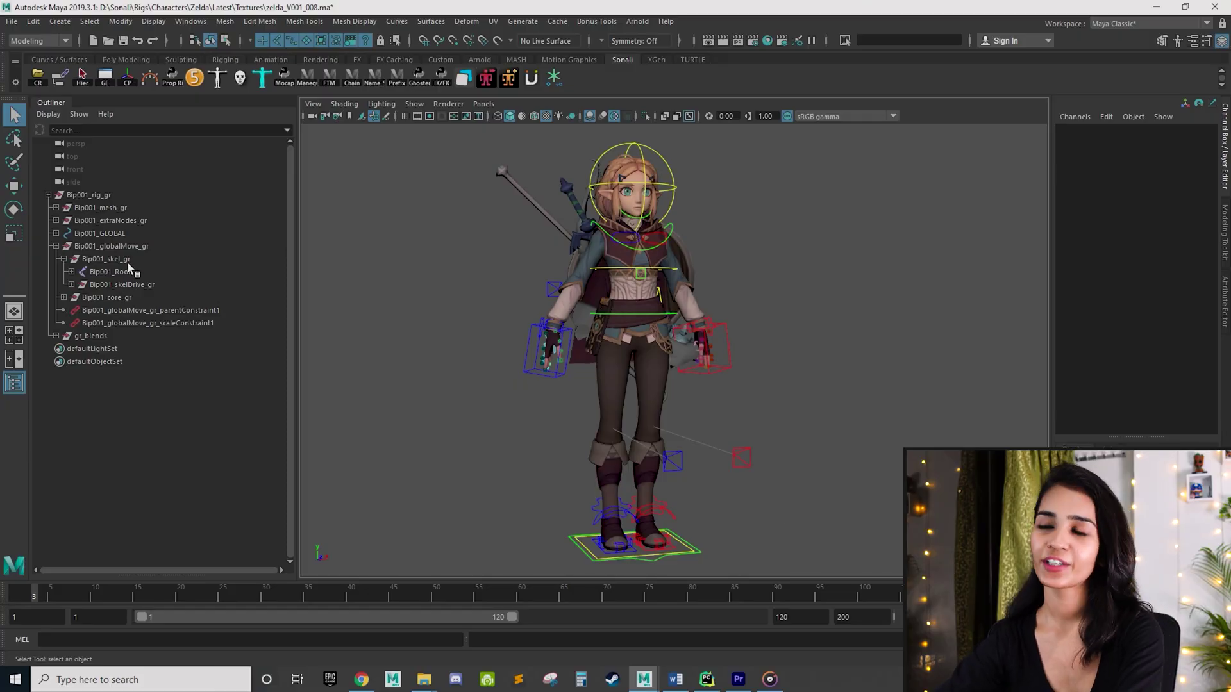
{"action": "left_click", "coordinate": [127, 272]}
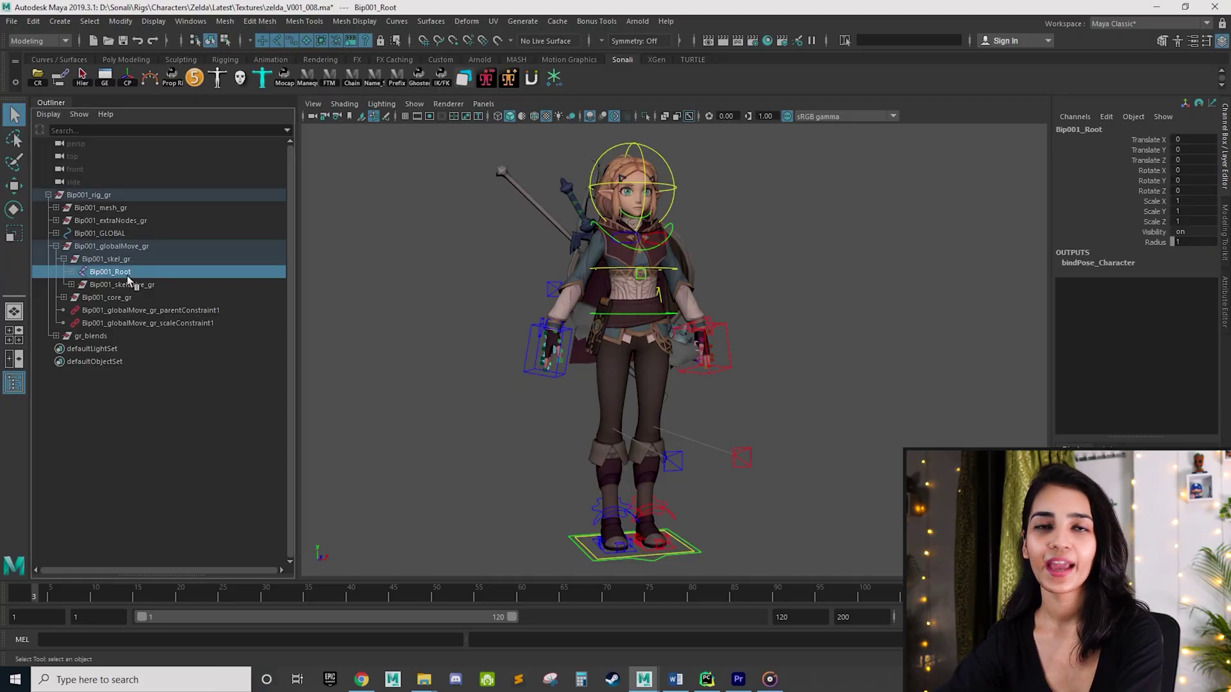
{"action": "key", "text": "shift+p"}
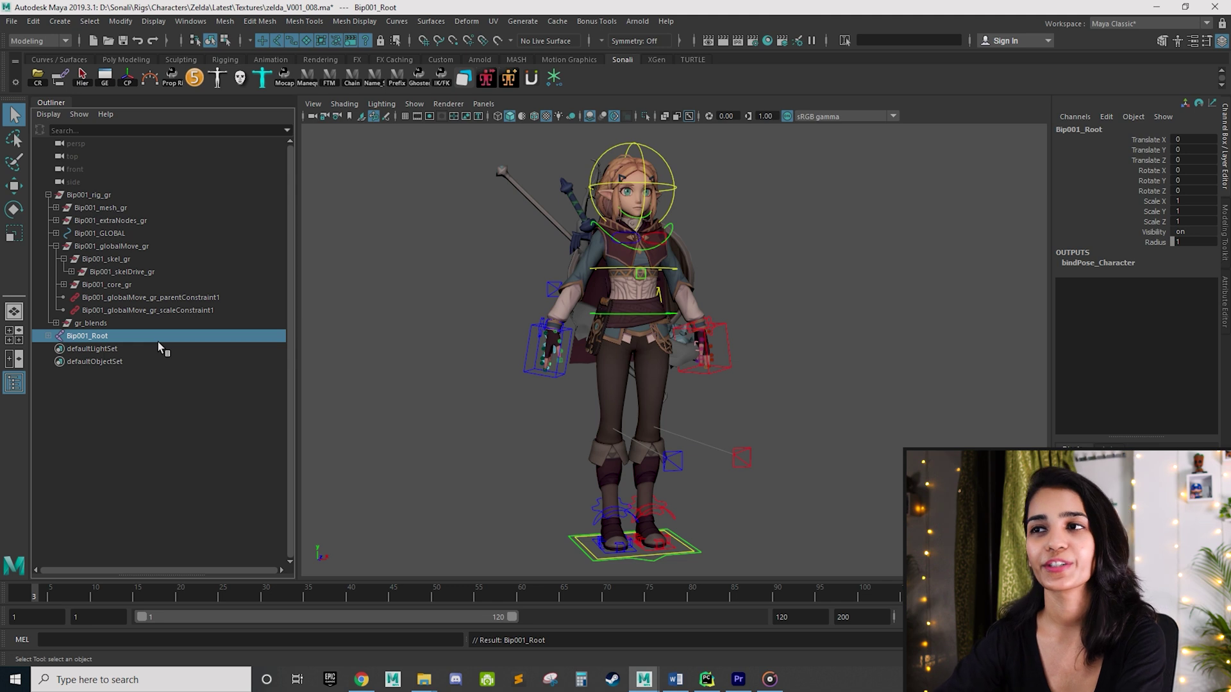
- Check the gr_zelda and gr_props groups inside Bip001_mesh_gr, and select Bip001_mesh_gr together with the Bip001_Root joint
{"action": "left_click", "coordinate": [57, 208]}
{"action": "left_click", "coordinate": [117, 224]}
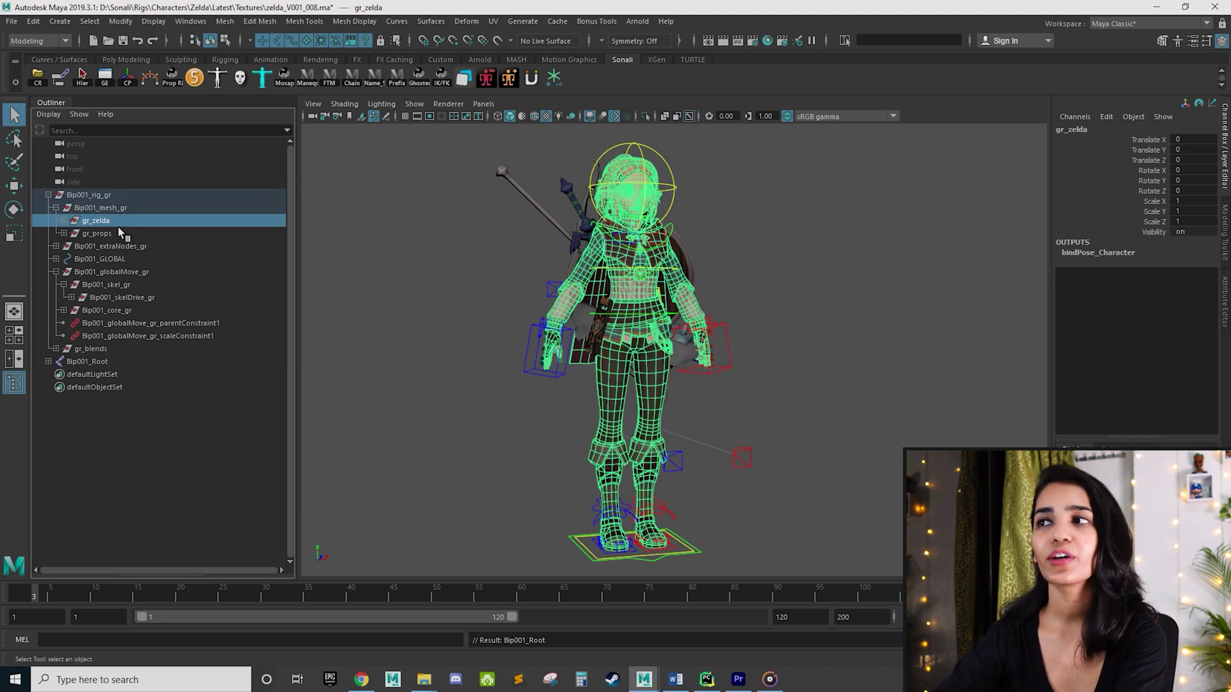
{"action": "left_click", "coordinate": [117, 238]}
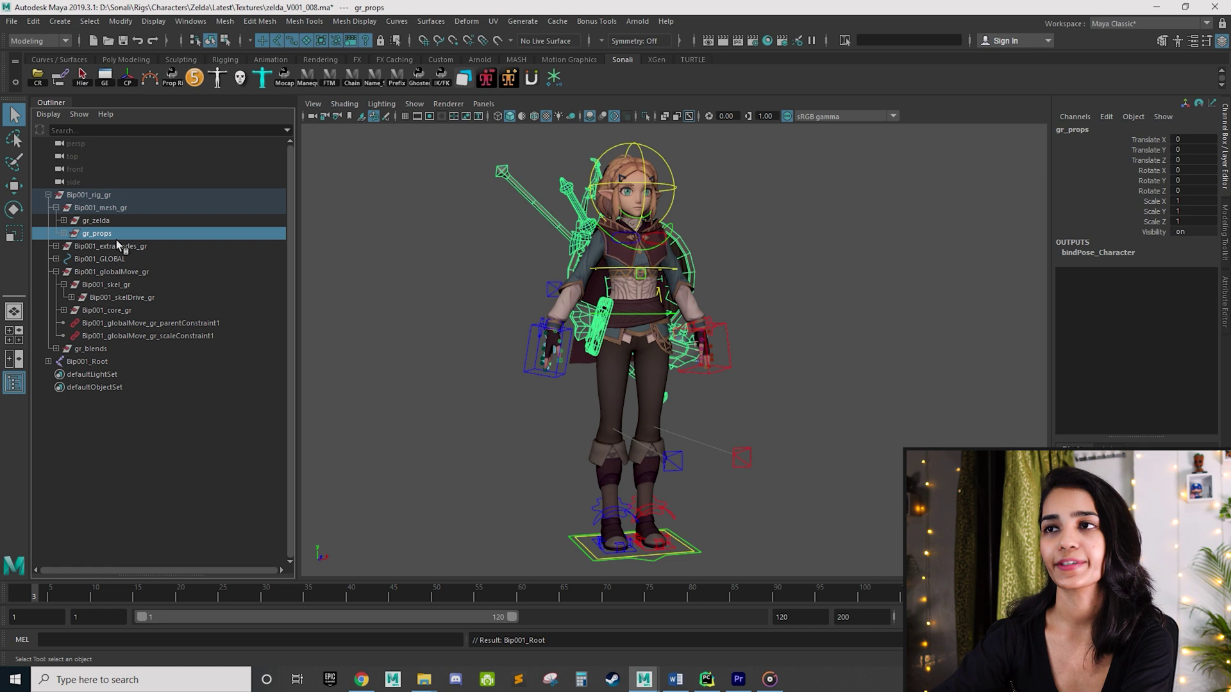
{"action": "left_click", "coordinate": [57, 208]}
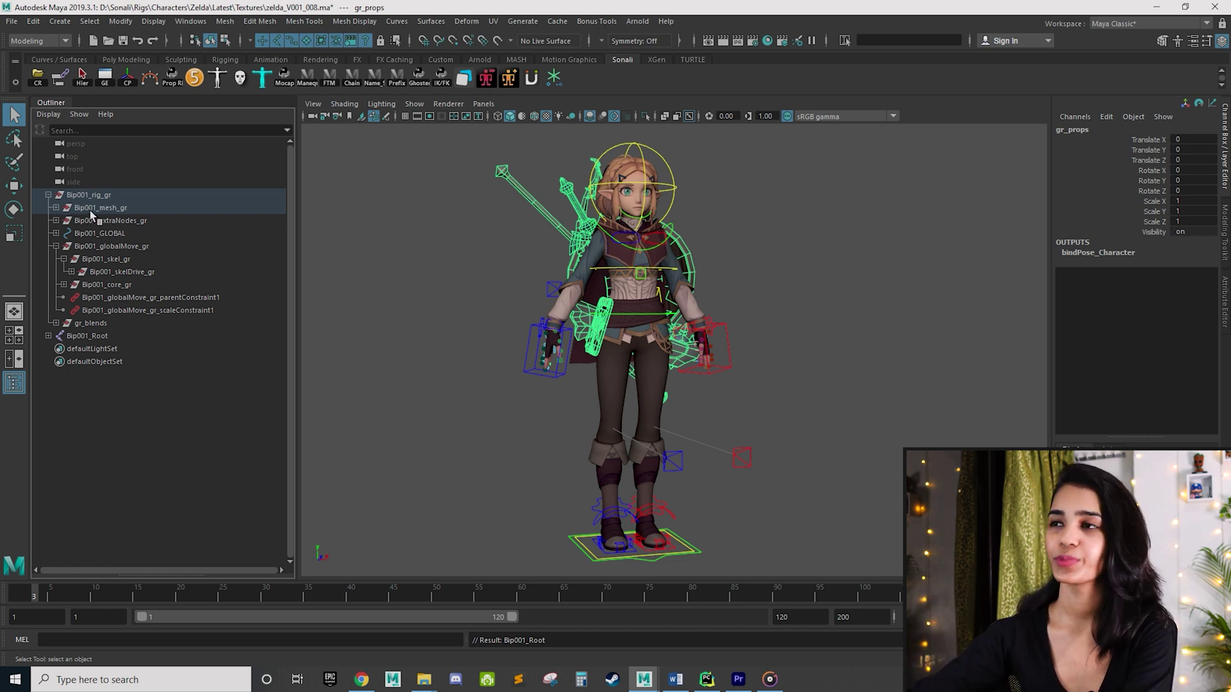
{"action": "left_click", "coordinate": [93, 208]}
{"action": "left_click", "coordinate": [114, 337]}
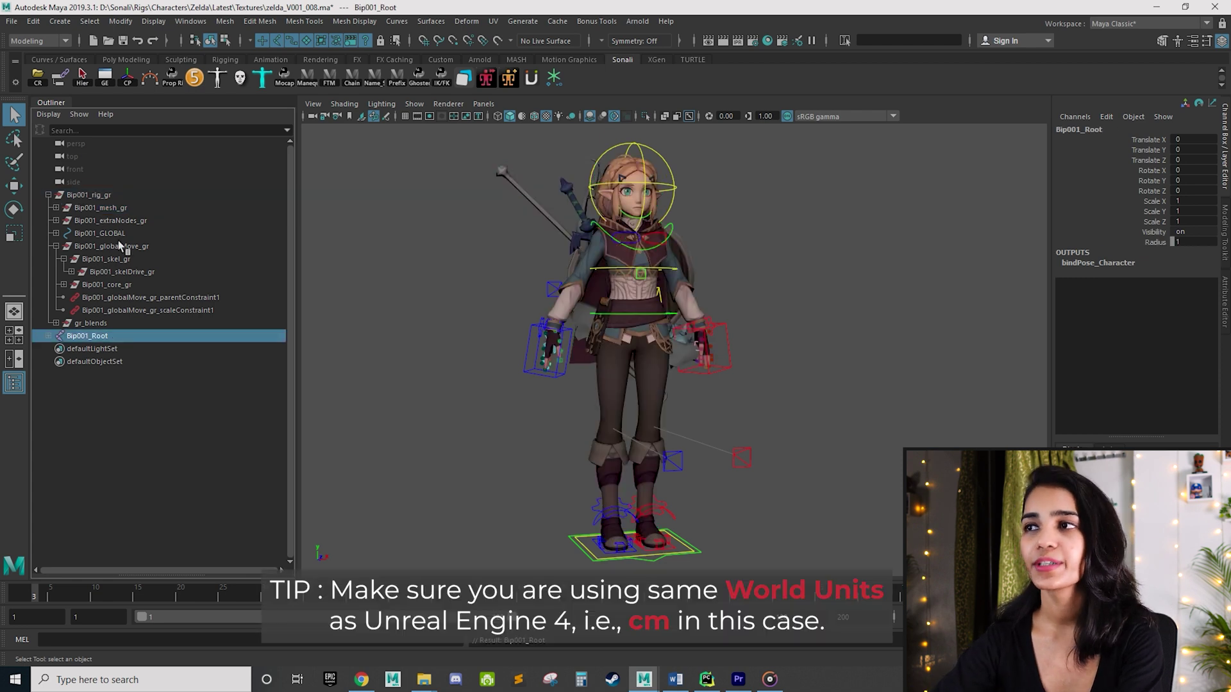
{"action": "left_click", "coordinate": [132, 210], "text": "ctrl"}
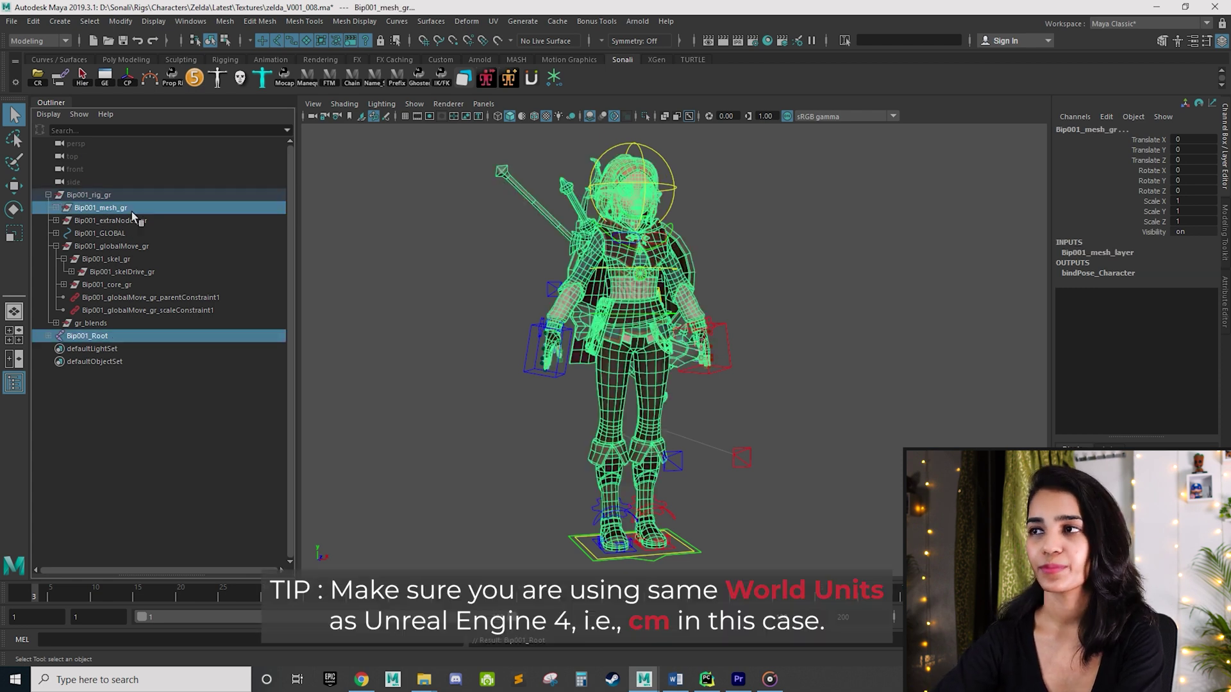
- Start an Export Selection of the selected mesh group and root joint with FBX export as the file type
{"action": "left_click", "coordinate": [12, 21]}
{"action": "left_click", "coordinate": [86, 189]}
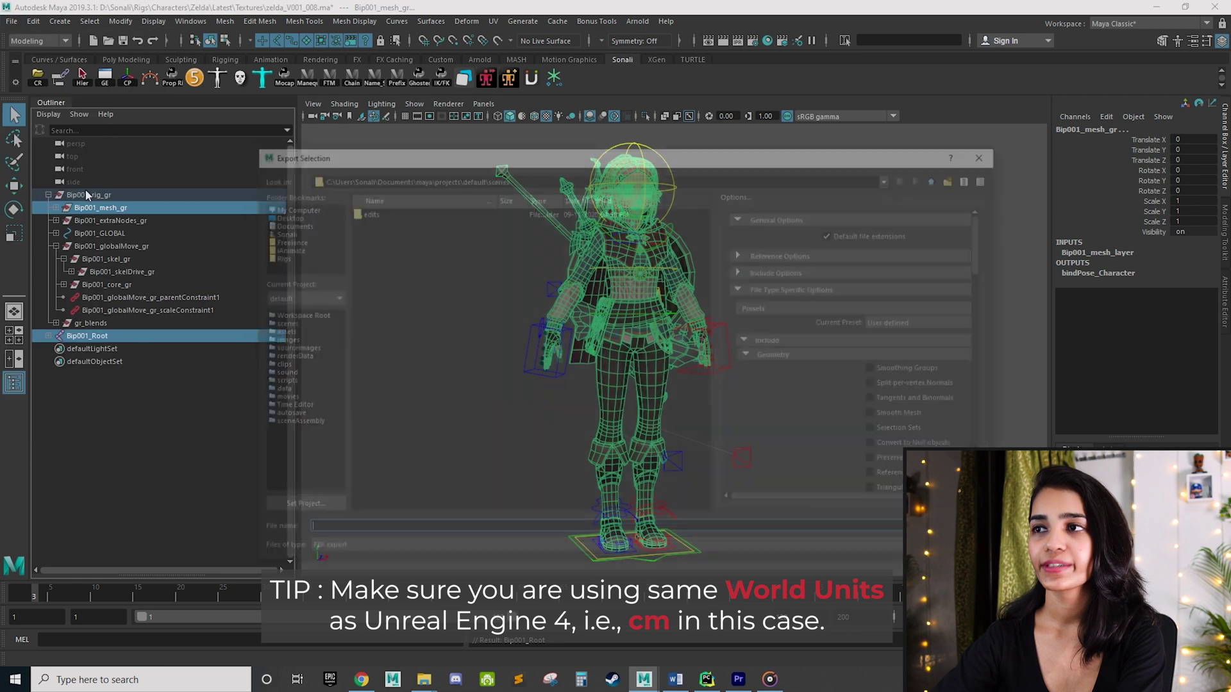
{"action": "left_click", "coordinate": [344, 550]}
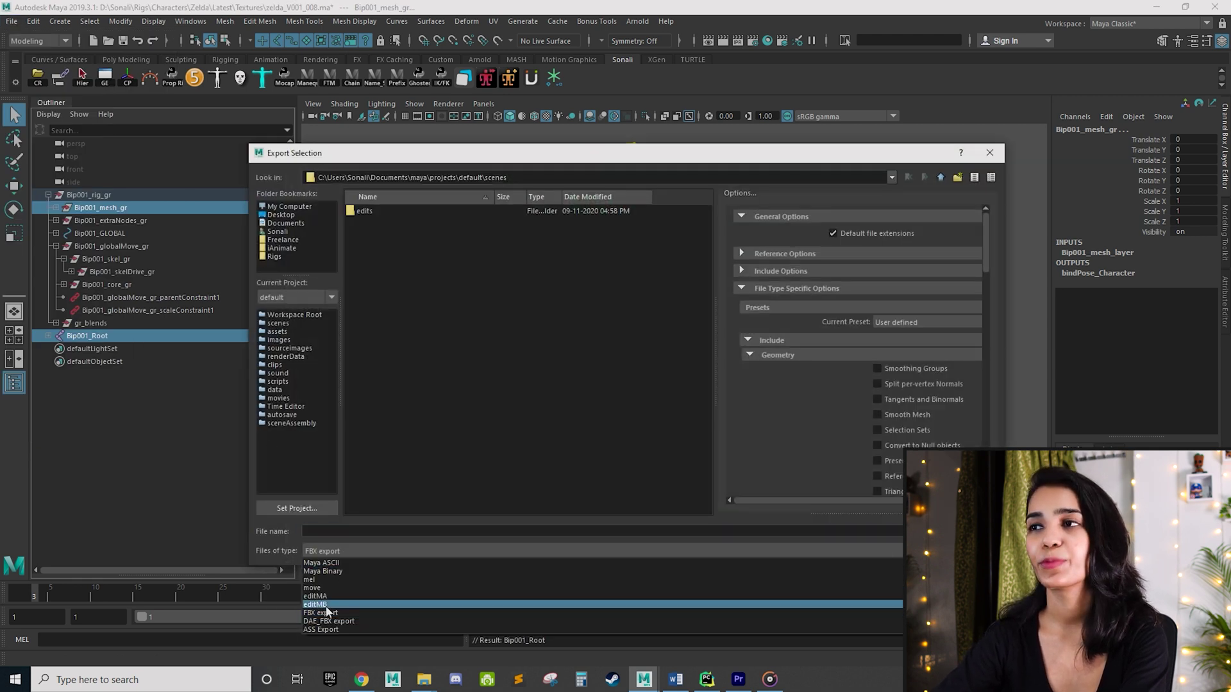
{"action": "left_click", "coordinate": [341, 577]}
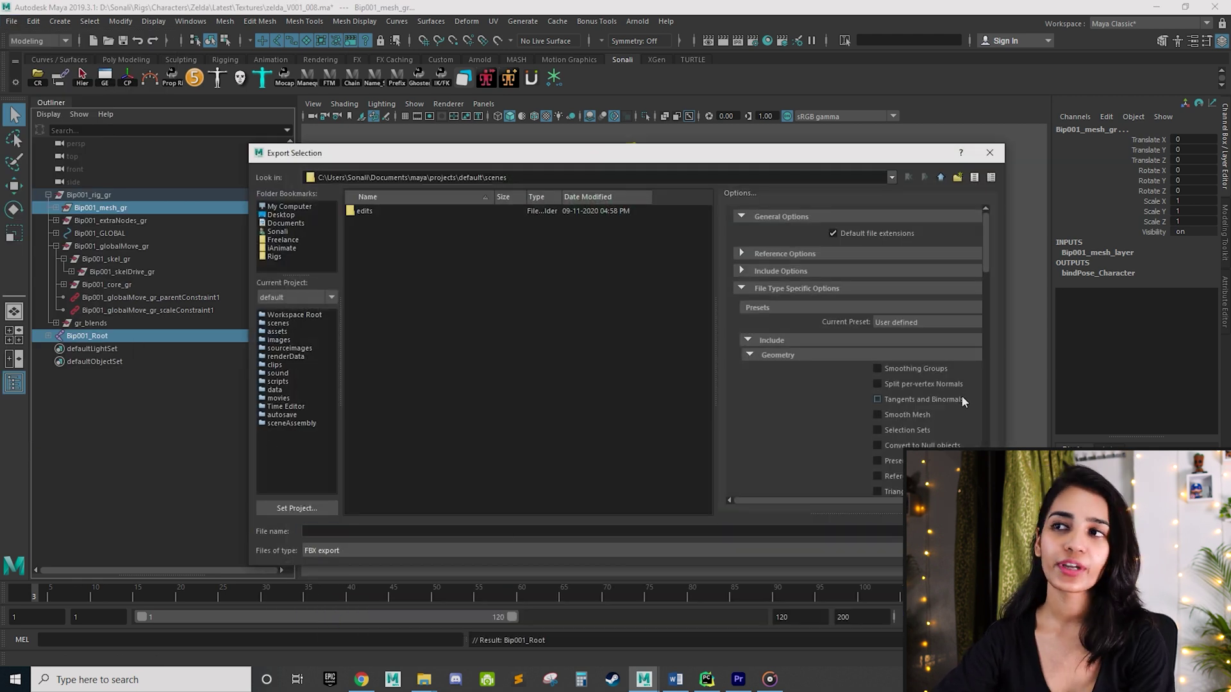
- Enable Smoothing Groups, Smooth Mesh and Referenced Assets Content in the FBX geometry options, and review the animation and Embed Media settings
{"action": "left_click_drag", "start_coordinate": [923, 500], "coordinate": [955, 501]}
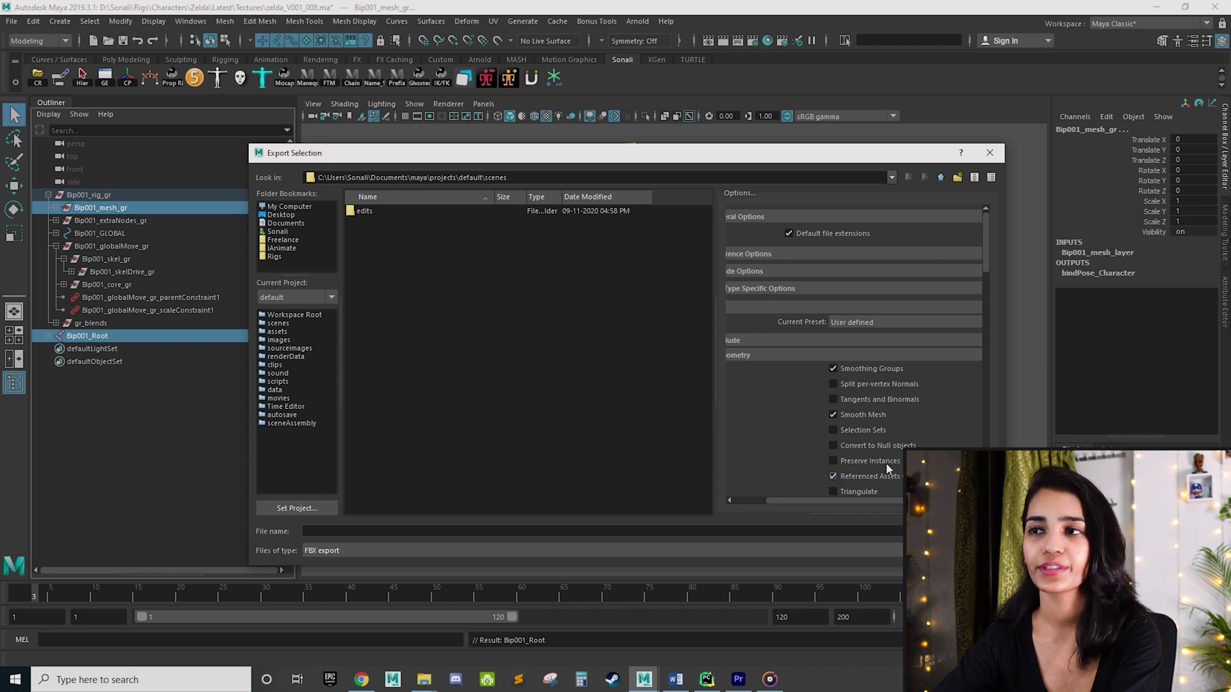
{"action": "scroll", "coordinate": [859, 423], "scroll_direction": "down", "scroll_amount": 4}
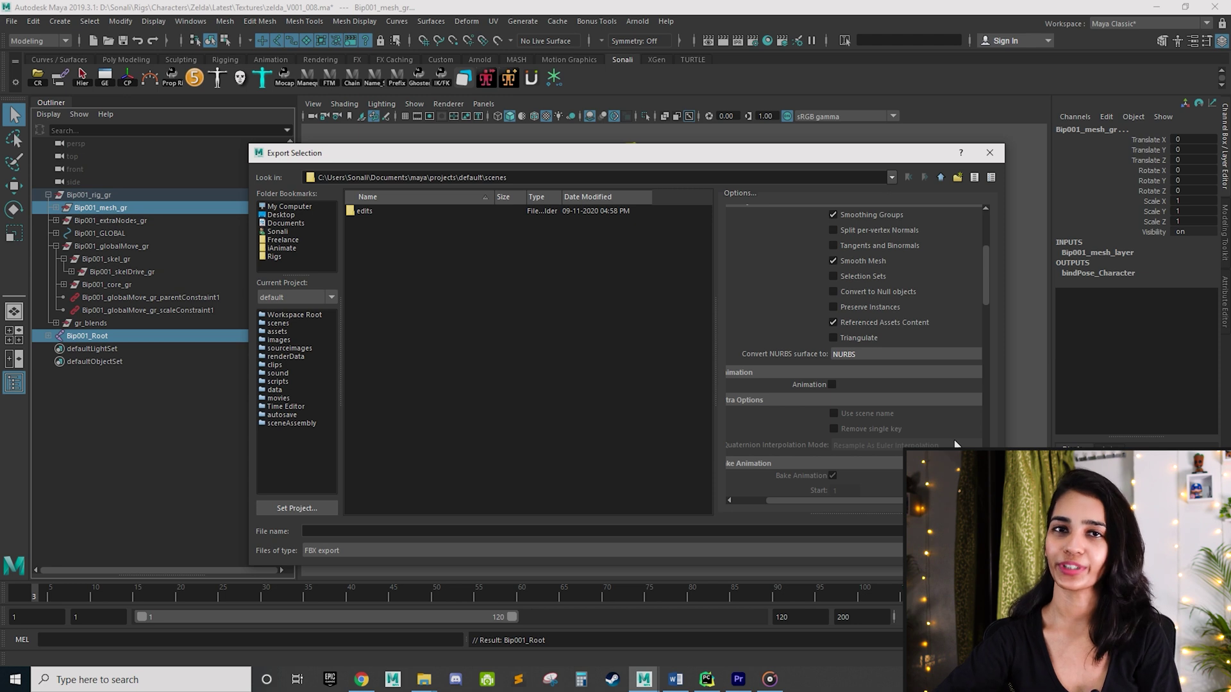
{"action": "scroll", "coordinate": [955, 443], "scroll_direction": "down", "scroll_amount": 8}
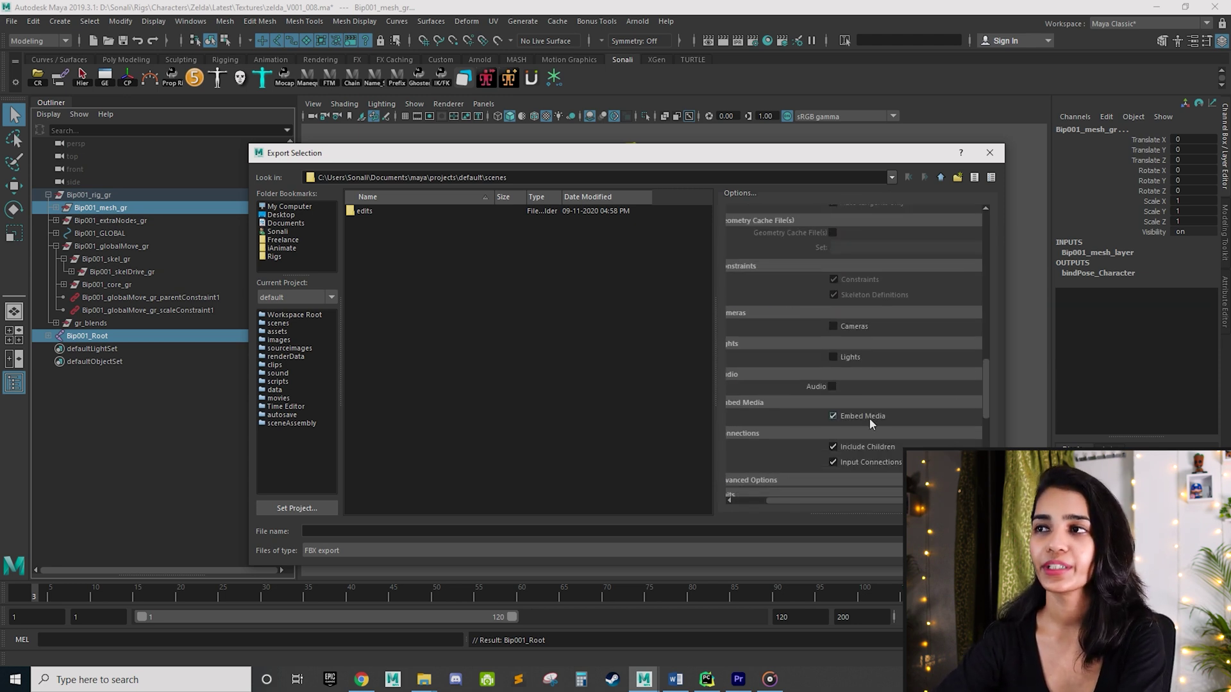
- Set the FBX file format to type ASCII and version FBX 2013
{"action": "scroll", "coordinate": [951, 425], "scroll_direction": "down", "scroll_amount": 6}
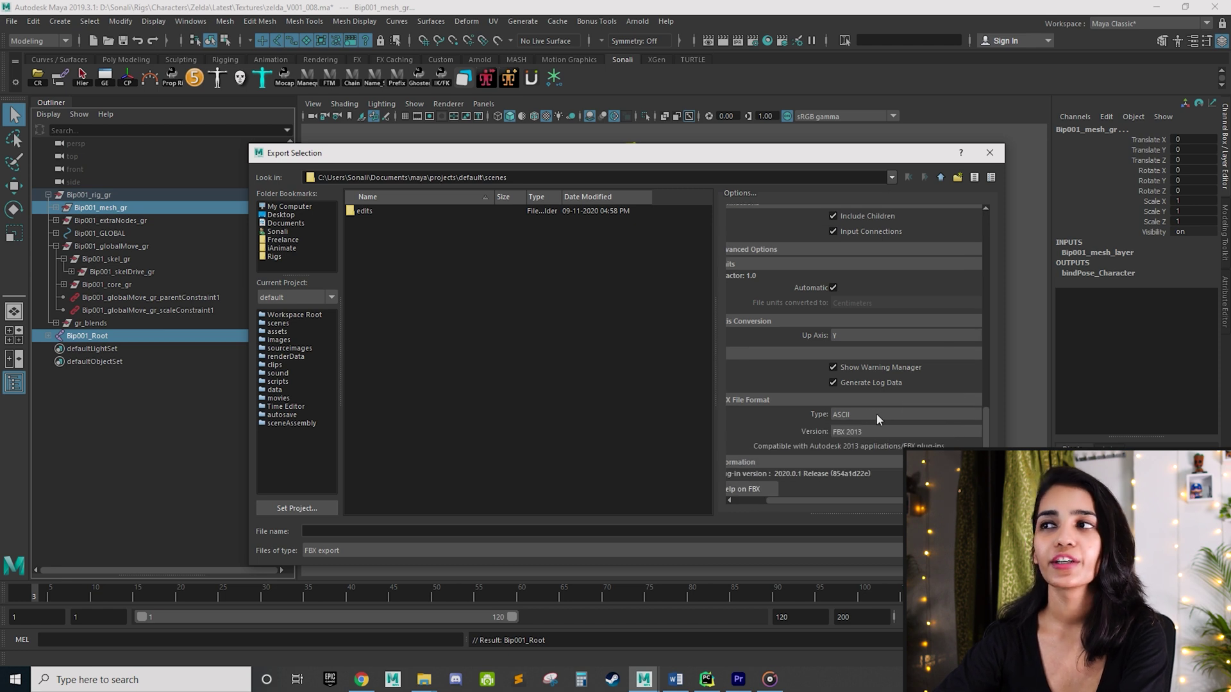
{"action": "left_click", "coordinate": [886, 415]}
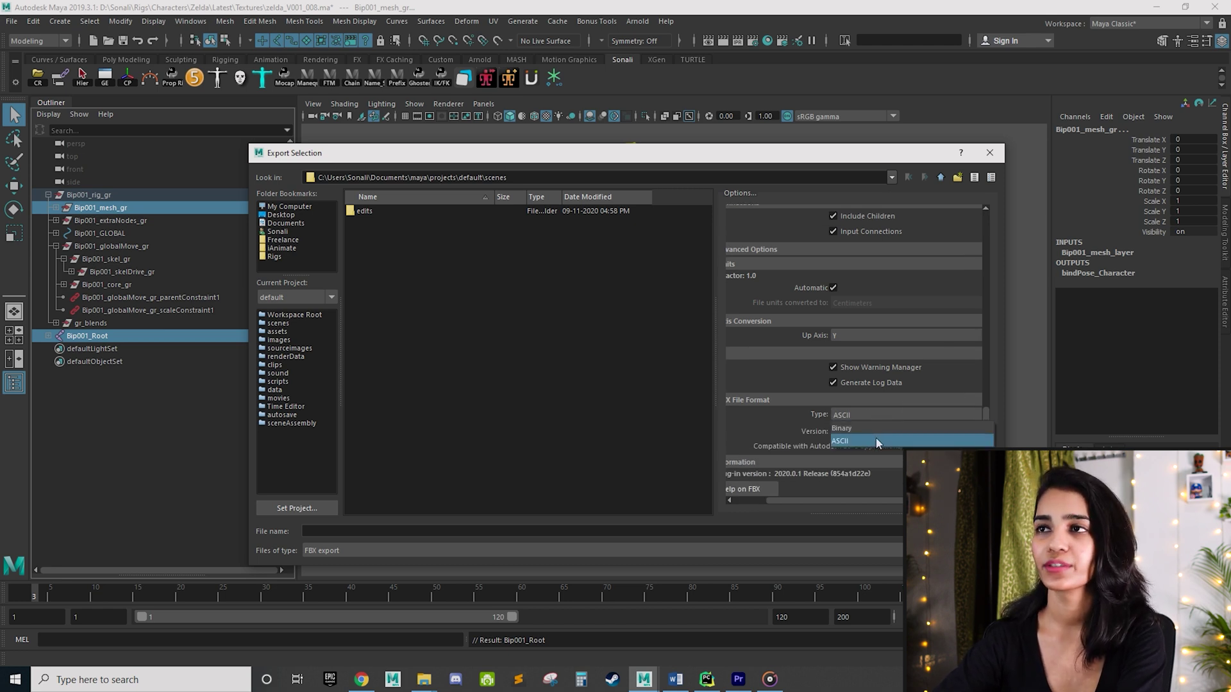
{"action": "left_click", "coordinate": [877, 441]}
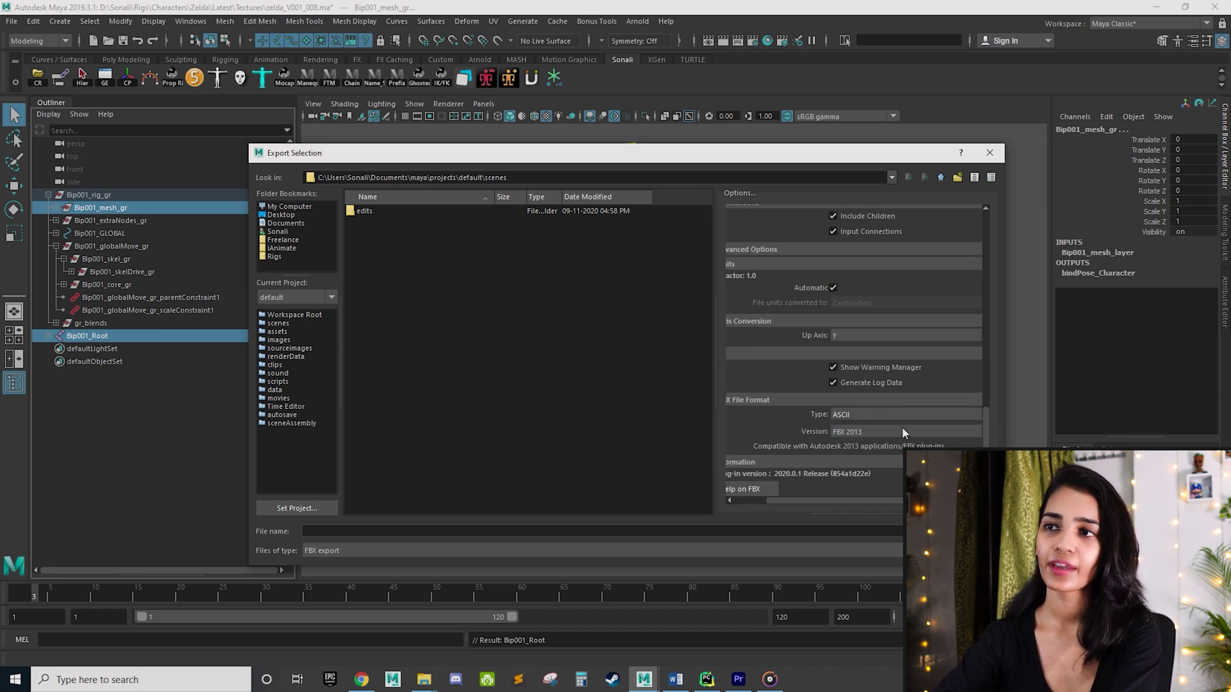
{"action": "left_click", "coordinate": [902, 427]}
{"action": "left_click", "coordinate": [868, 508]}
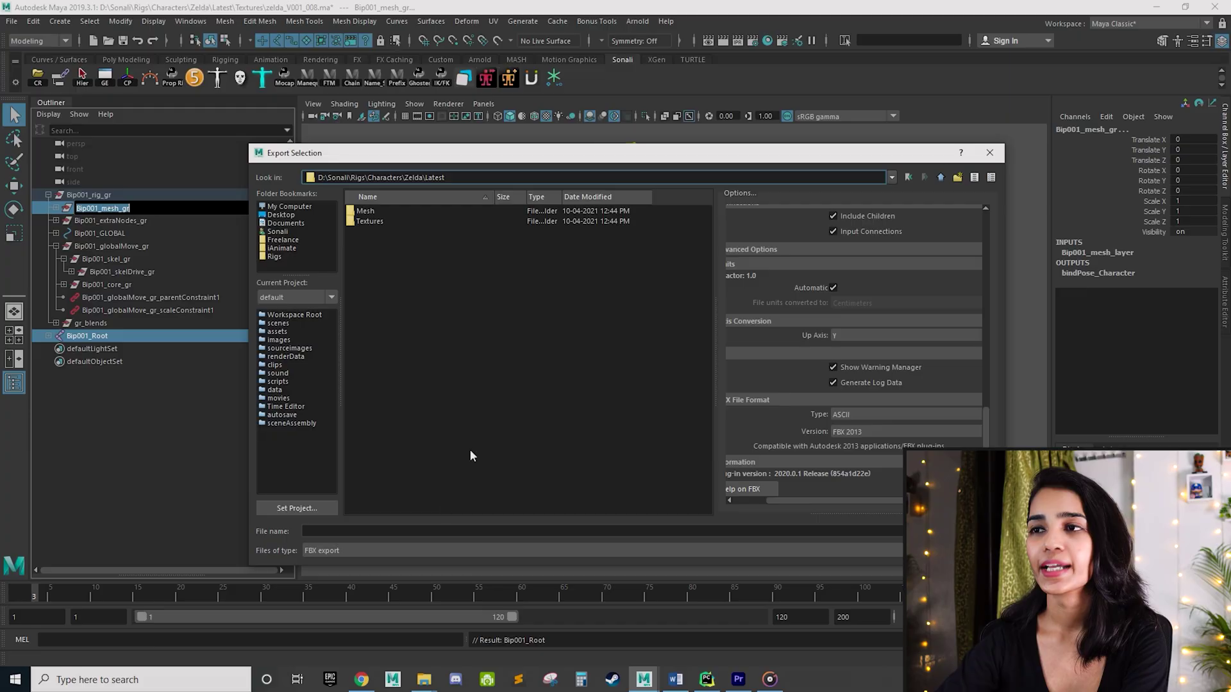
- Export the selected Zelda mesh and skeleton as SKM_Zelda into the character's Latest folder
{"action": "left_click", "coordinate": [396, 532]}
{"action": "type", "text": "s"}
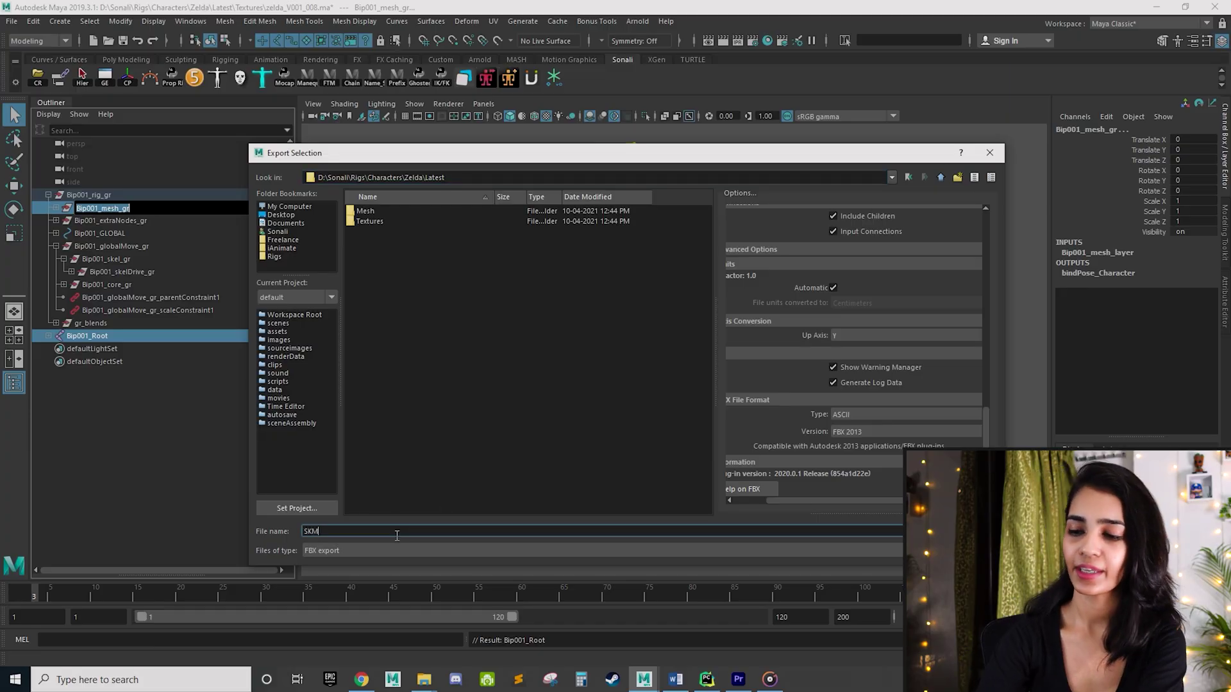
{"action": "type", "text": "KM_Zelda"}
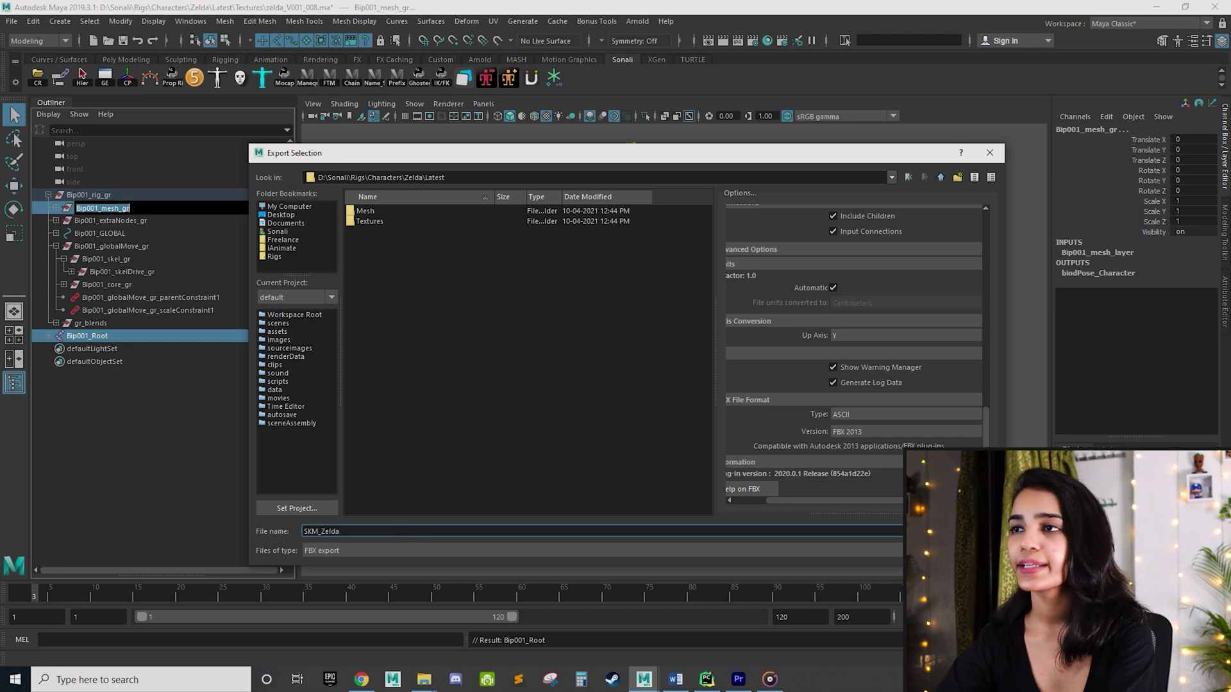
{"action": "key", "text": "Return"}
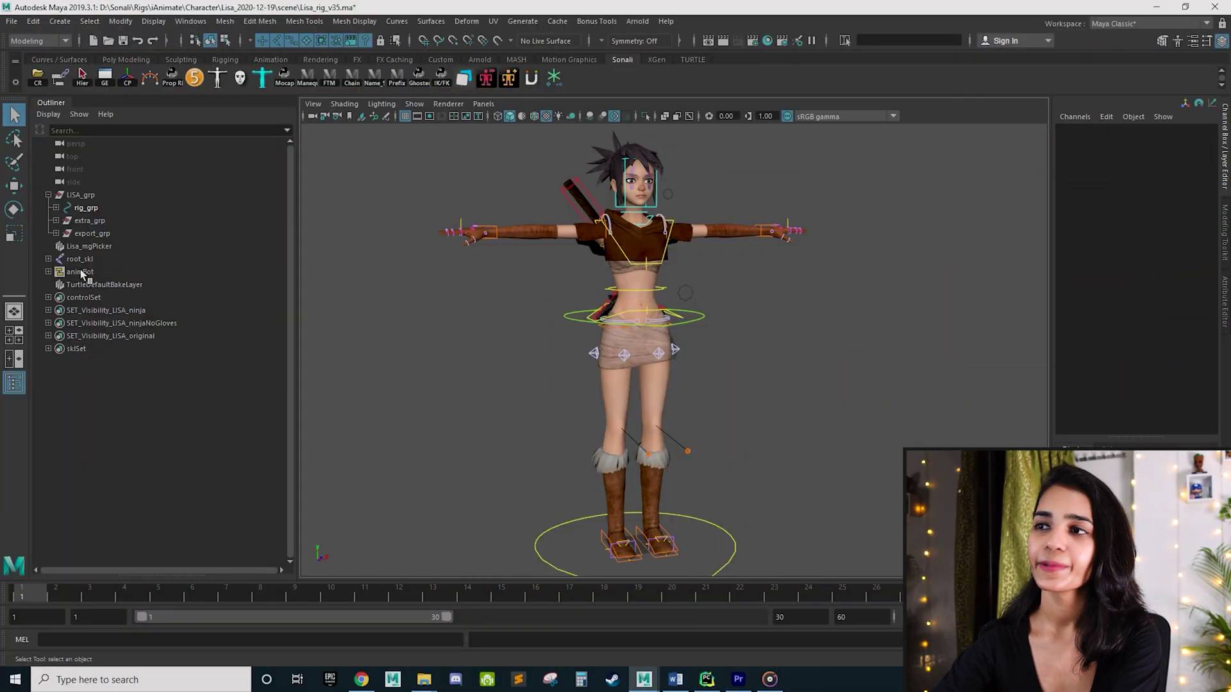
- In the Lisa rig scene, select the root_skl joint together with the GRP_Meshes group under render_grp
{"action": "left_click", "coordinate": [83, 261]}
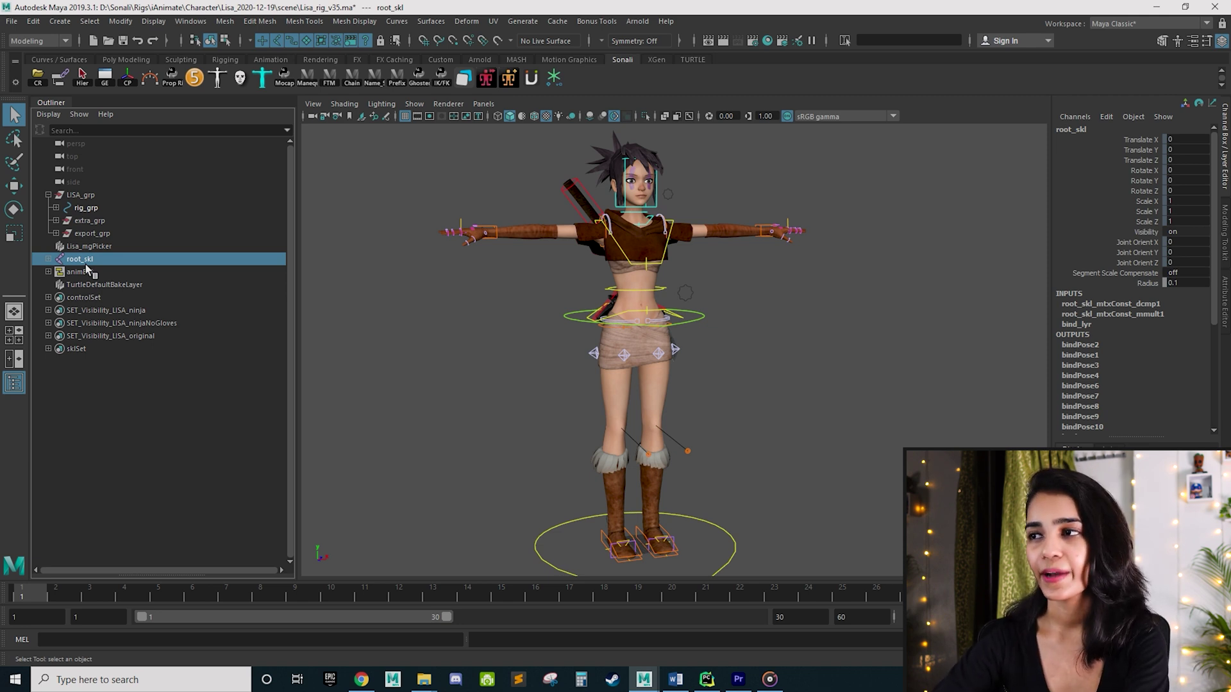
{"action": "left_click", "coordinate": [56, 234]}
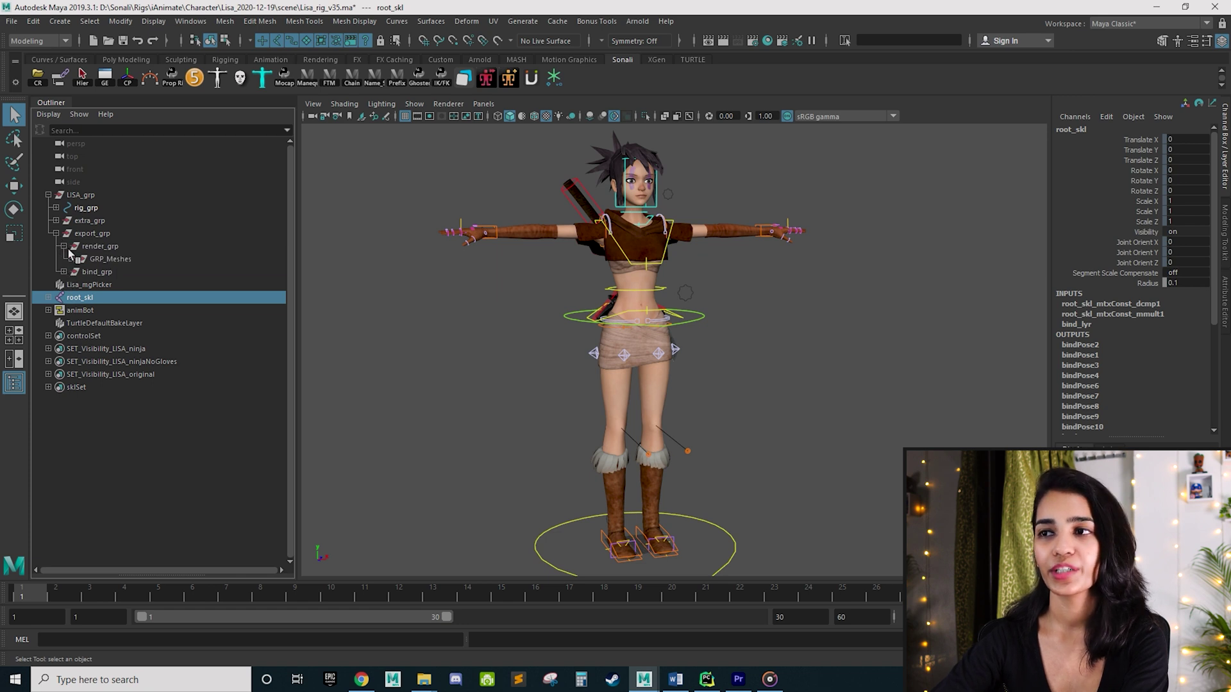
{"action": "left_click", "coordinate": [125, 260], "text": "ctrl"}
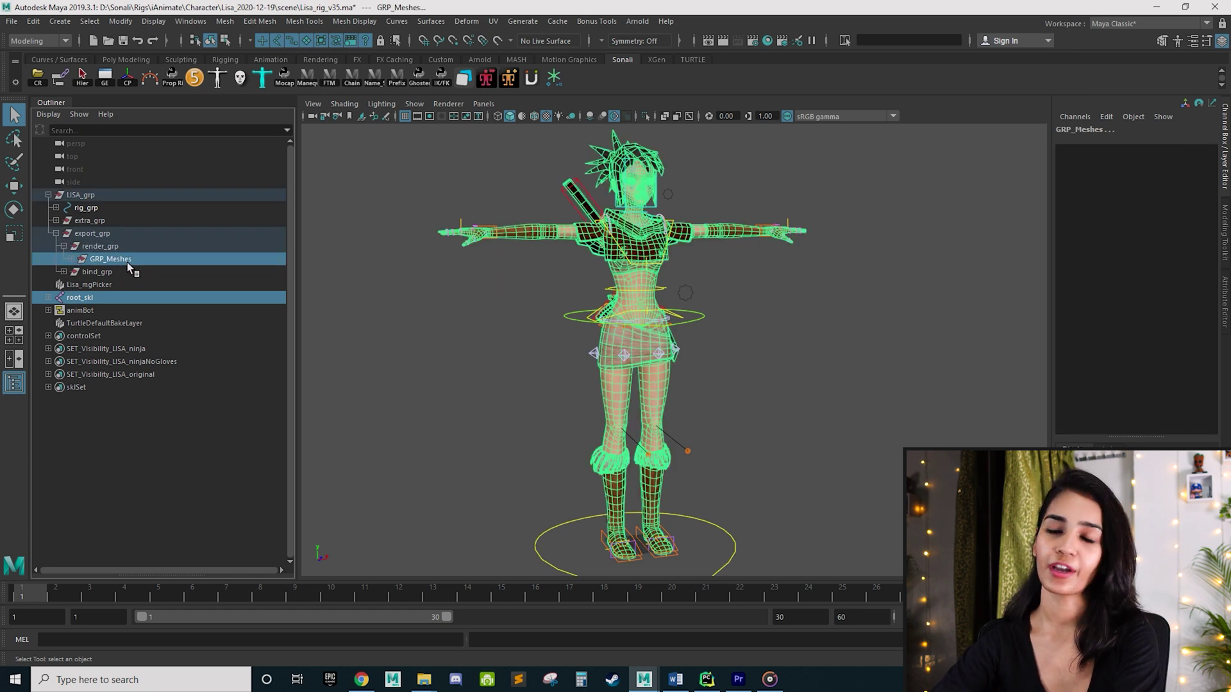
- Export the selected Lisa mesh group and skeleton root as an FBX file named SKM_Lisa
{"action": "left_click", "coordinate": [11, 21]}
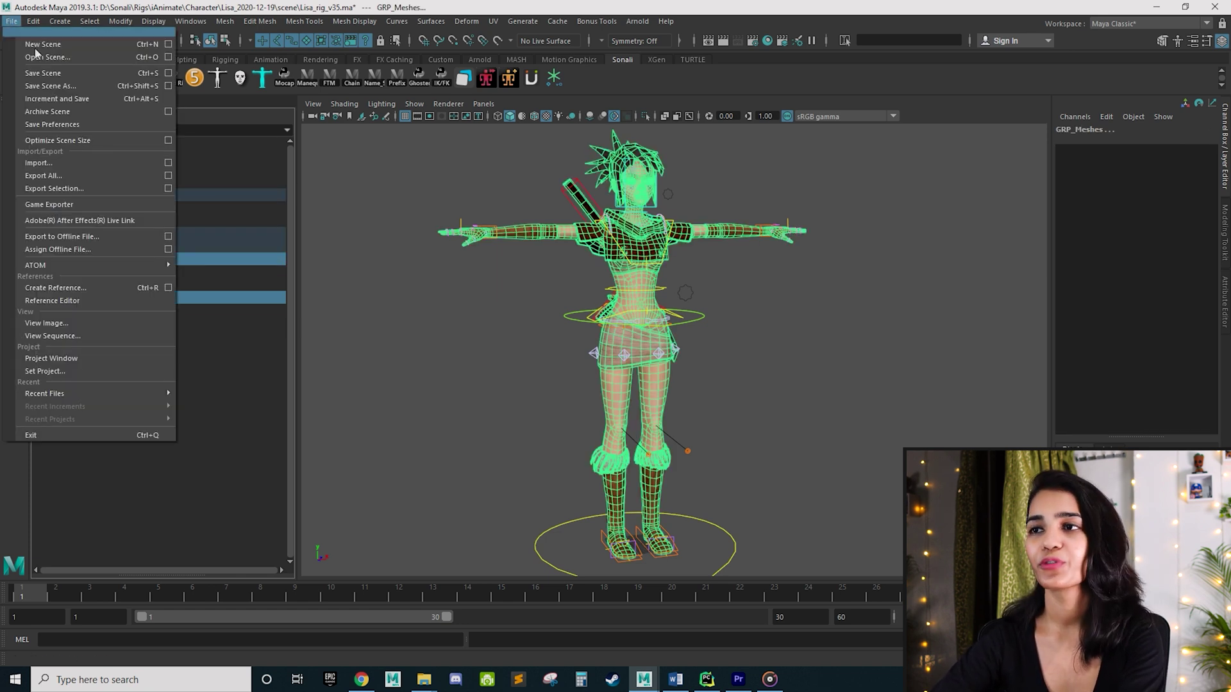
{"action": "left_click", "coordinate": [54, 189]}
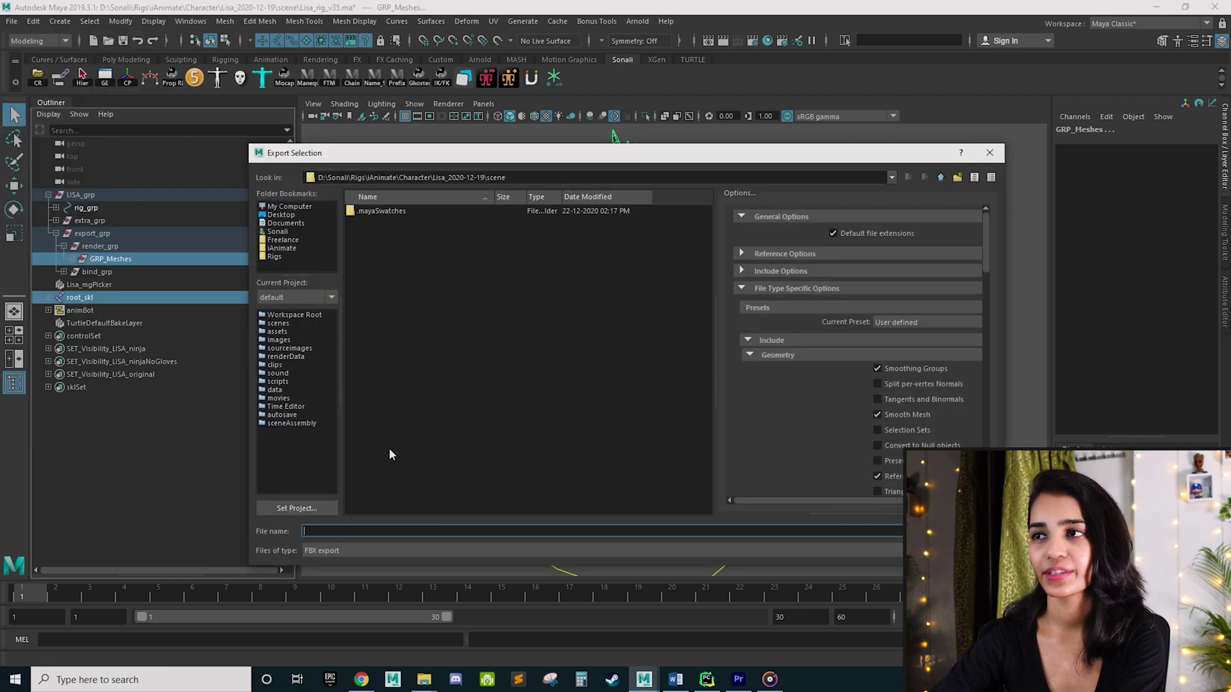
{"action": "type", "text": "S"}
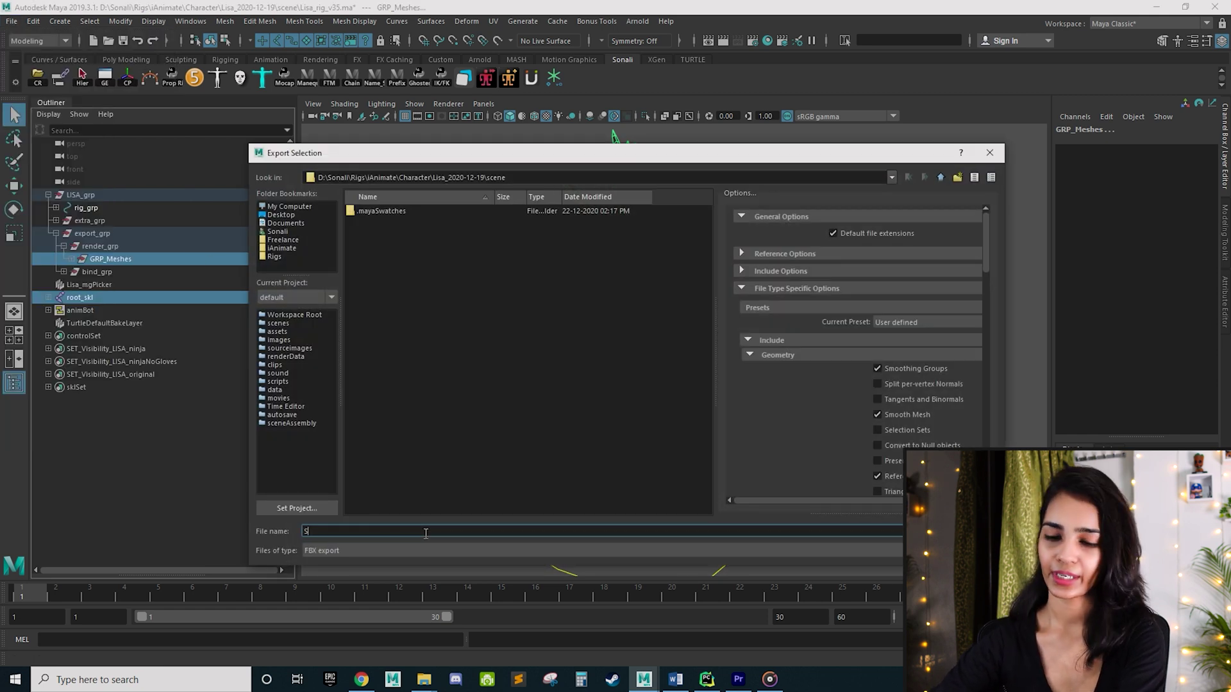
{"action": "type", "text": "KM_Lisa"}
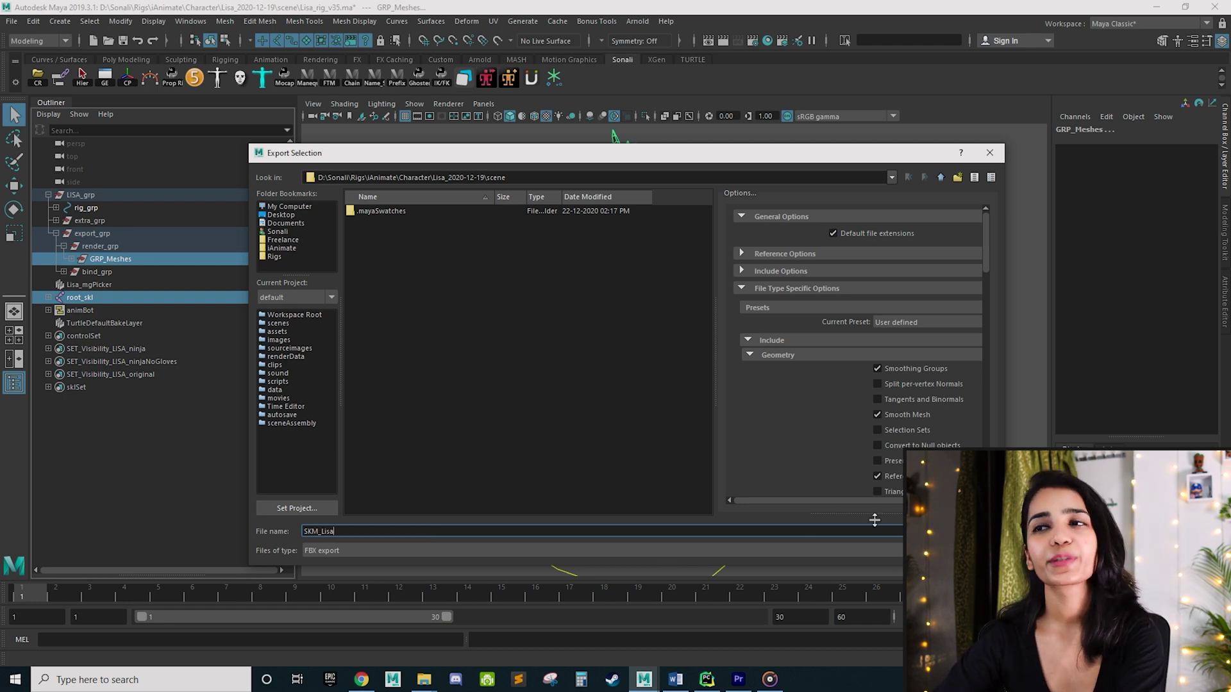
{"action": "key", "text": "Return"}
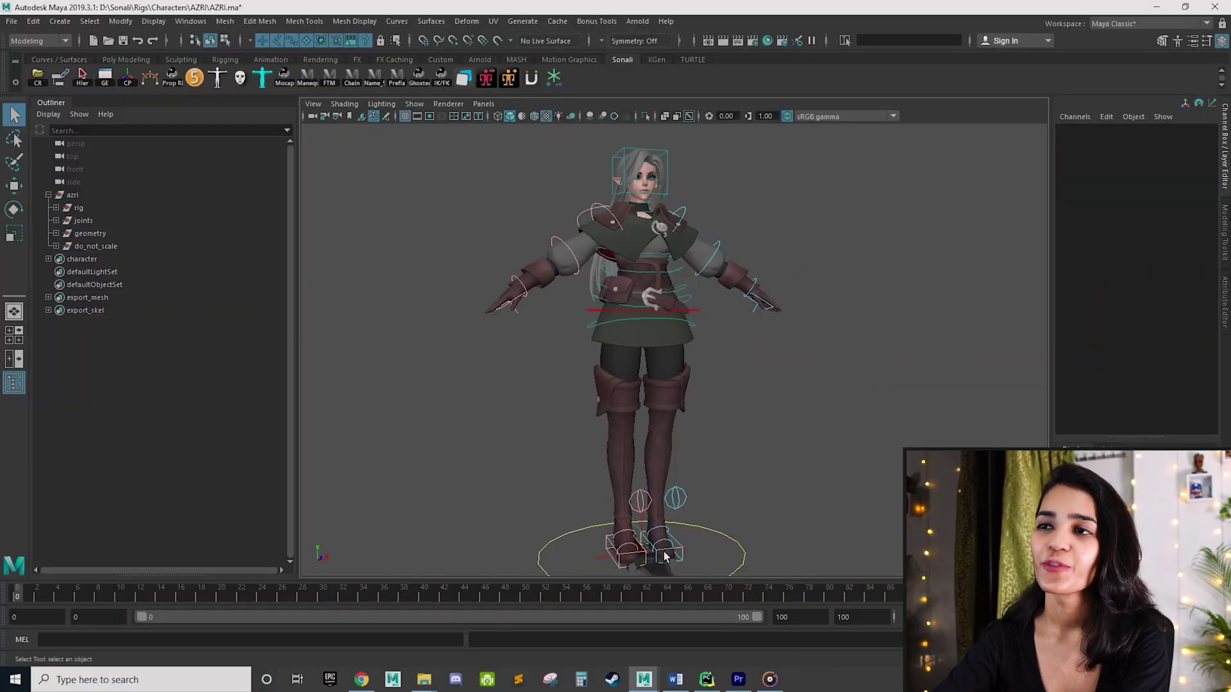
- In the Azri rig scene, unparent the root joint BND_C_World1 from the joints group to the world level
{"action": "left_click", "coordinate": [57, 221]}
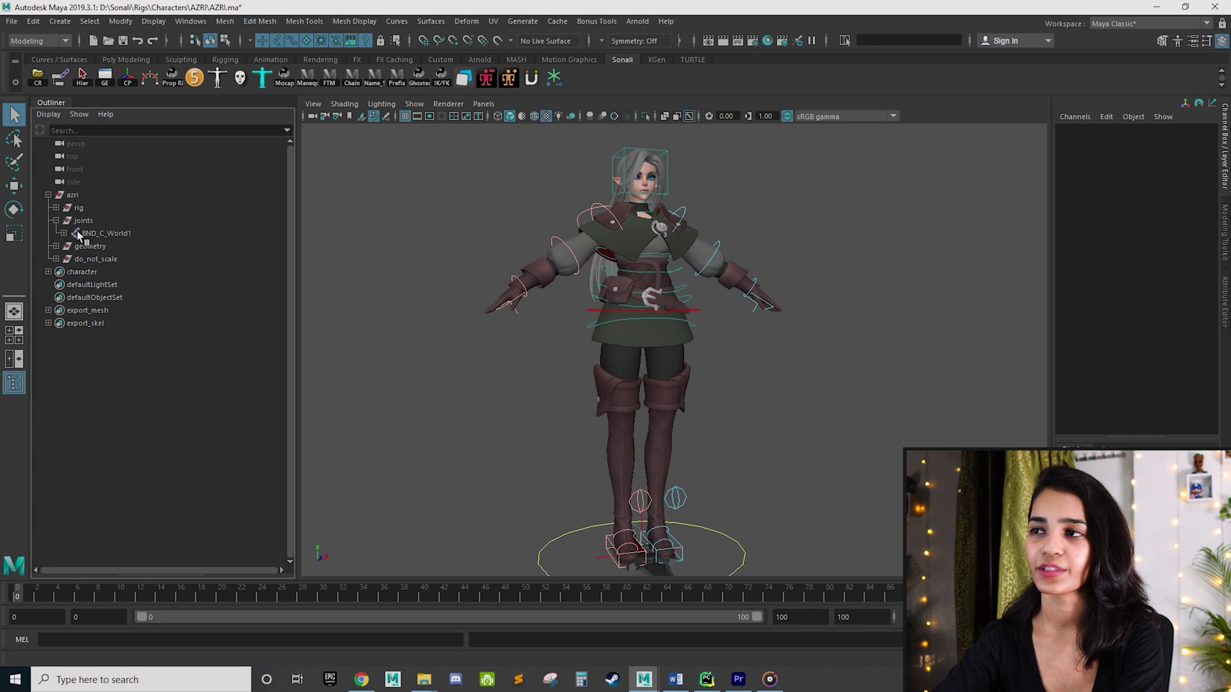
{"action": "left_click", "coordinate": [121, 236]}
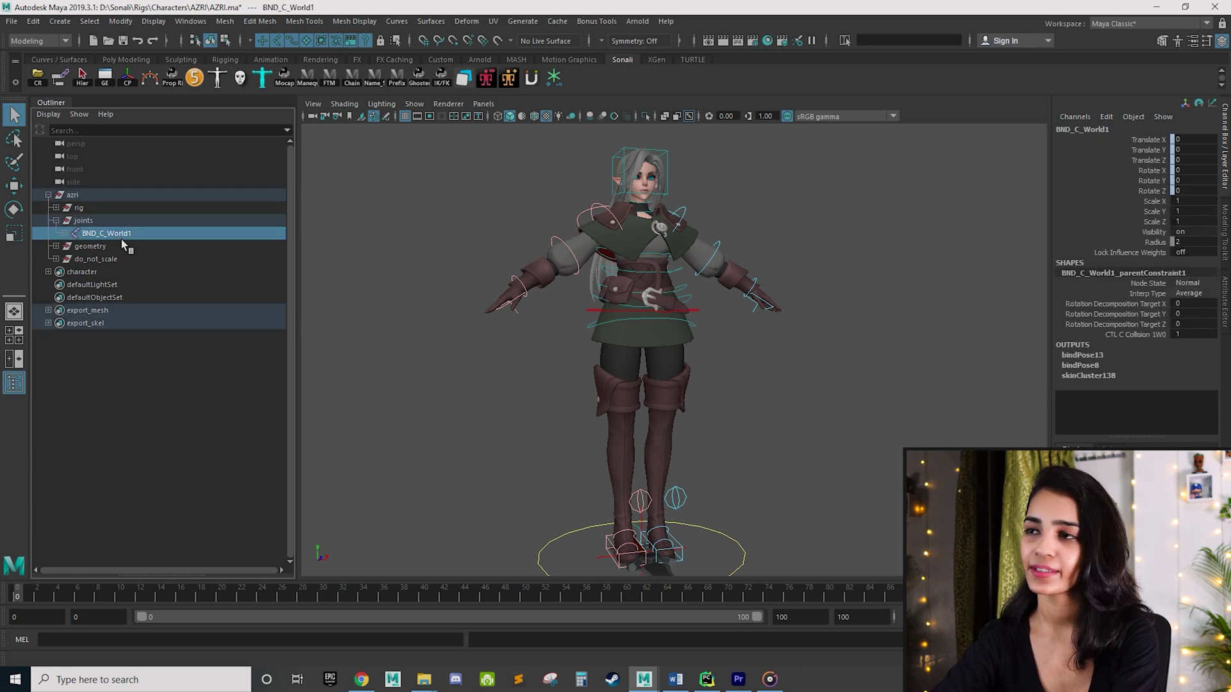
{"action": "key", "text": "shift+p"}
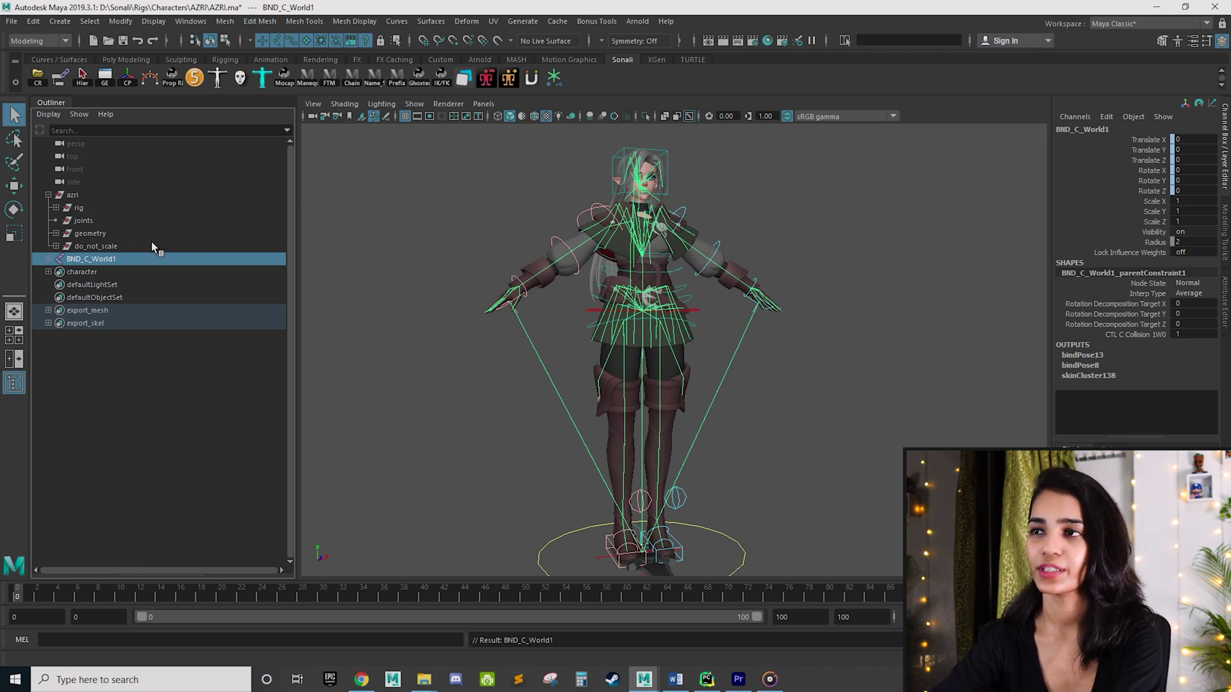
- Export the root joint together with the geometry group as an FBX file named SKM_AZRI
{"action": "left_click", "coordinate": [151, 238], "text": "ctrl"}
{"action": "left_click", "coordinate": [12, 21]}
{"action": "left_click", "coordinate": [64, 188]}
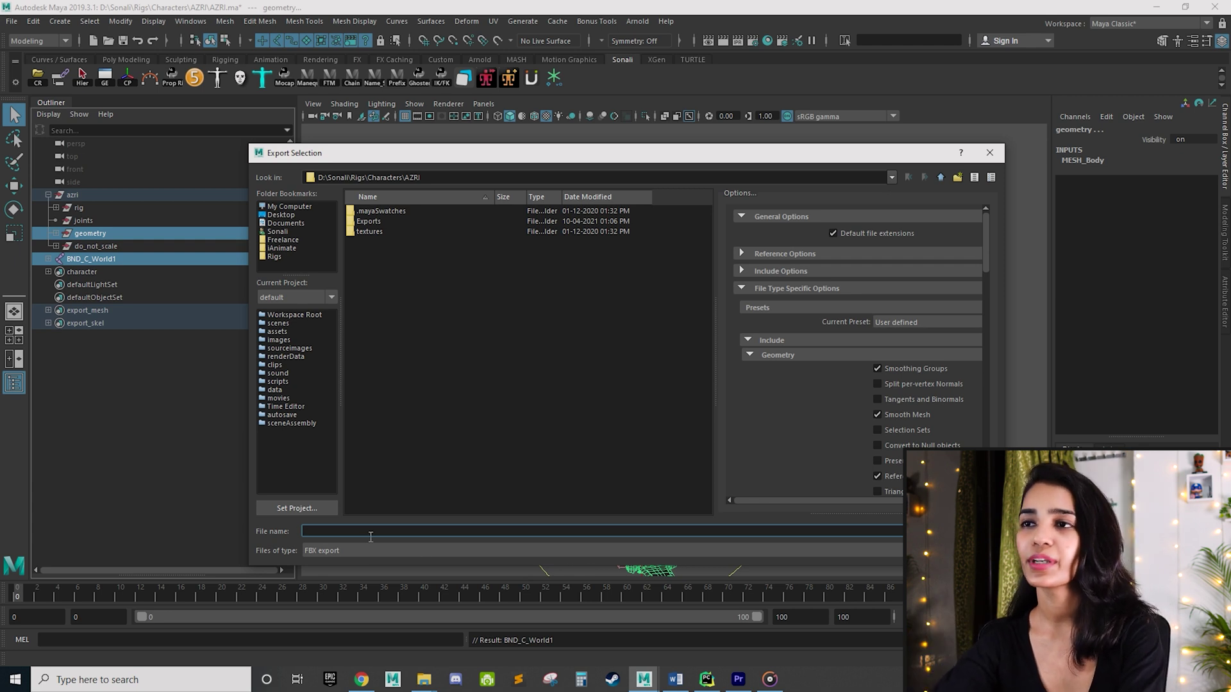
{"action": "type", "text": "SKM_"}
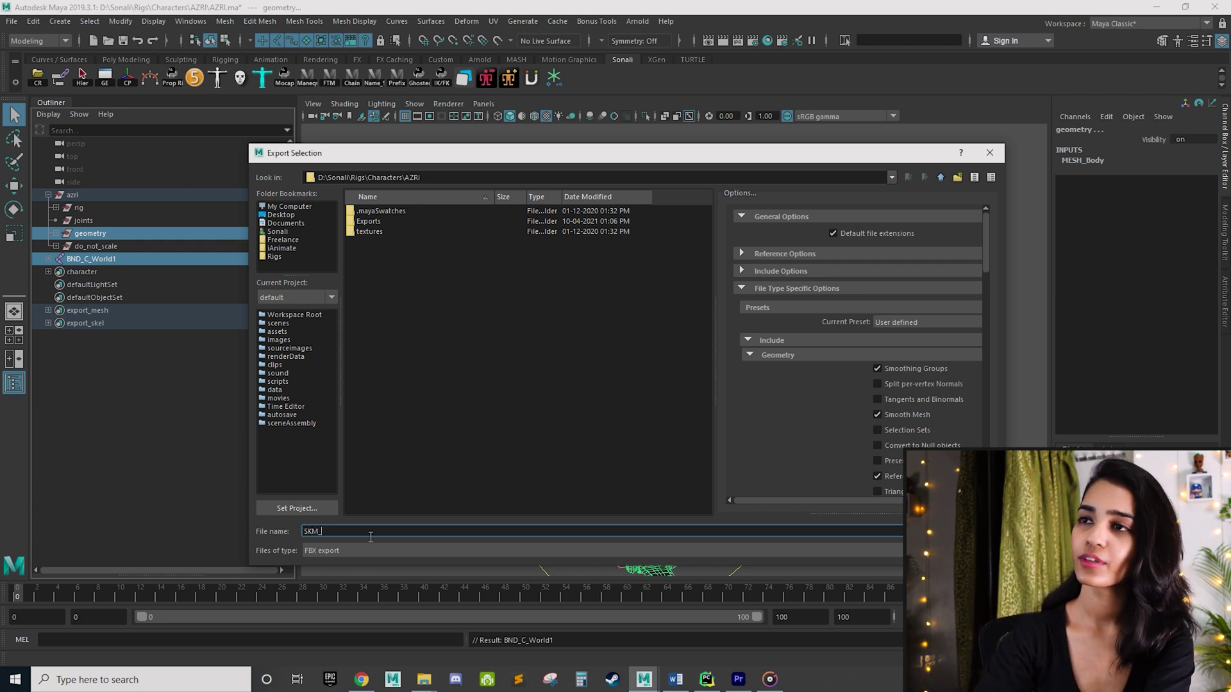
{"action": "type", "text": "AZRI"}
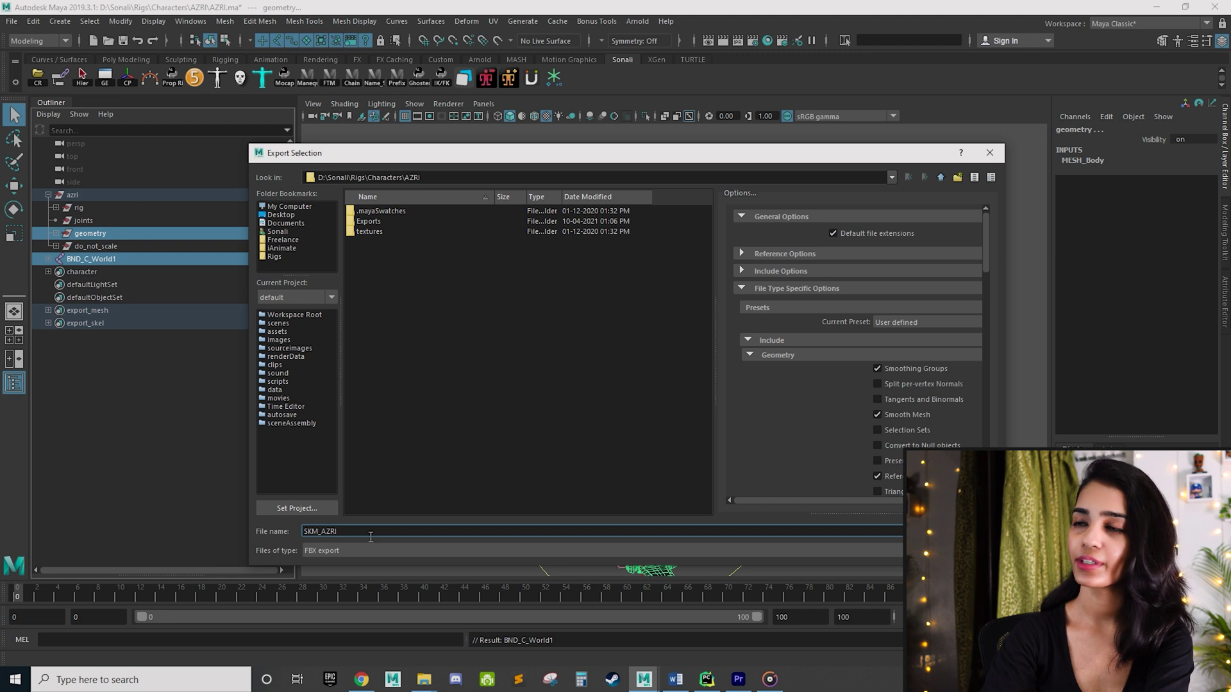
{"action": "key", "text": "Return"}
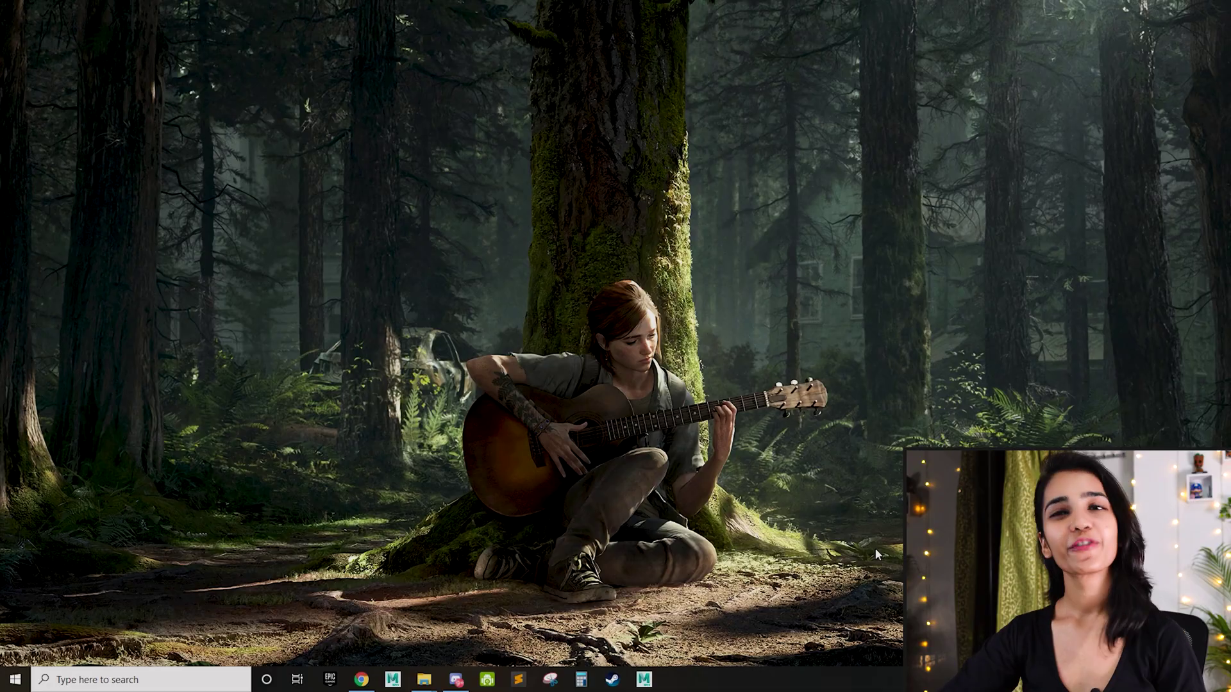
- Switch to the Epic Games Launcher and launch Unreal Engine 4.26.1 from its library of engine versions
{"action": "left_click", "coordinate": [330, 680]}
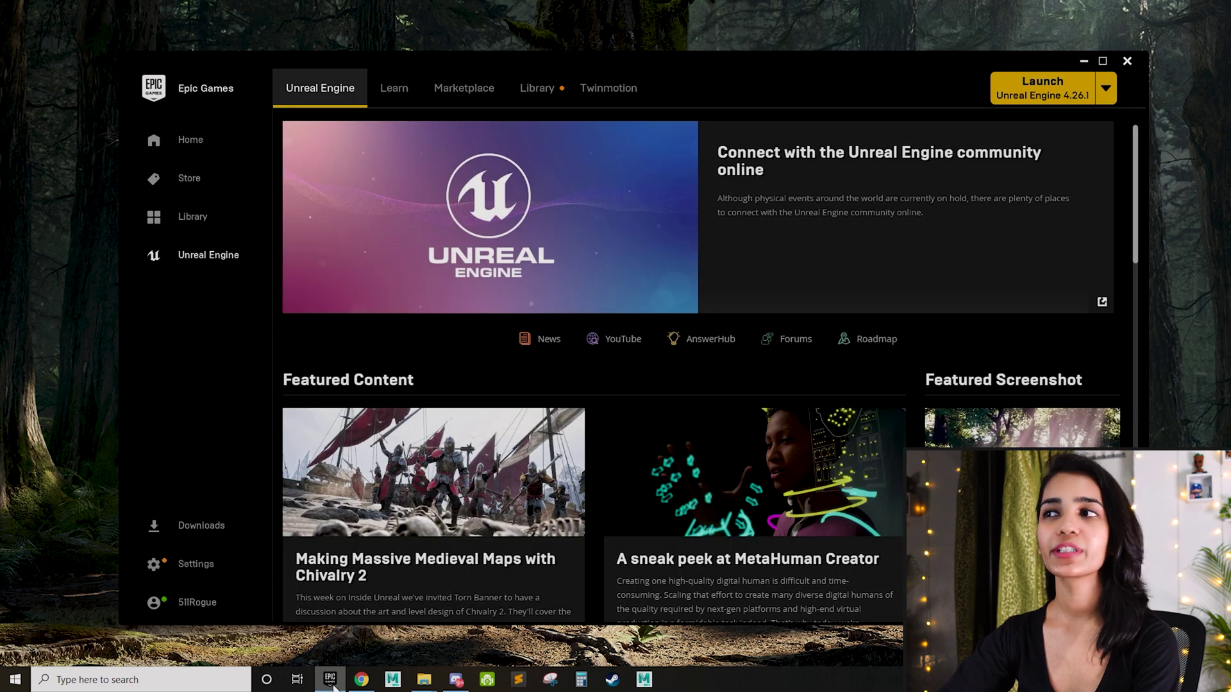
{"action": "left_click", "coordinate": [552, 94]}
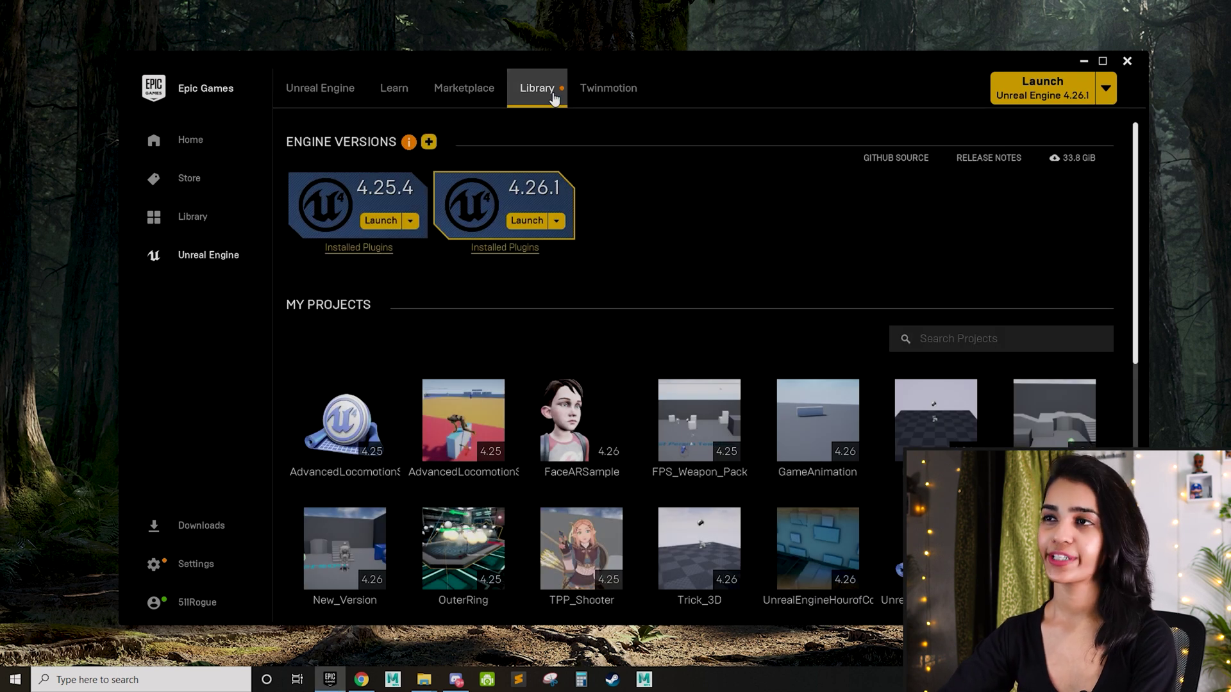
{"action": "left_click", "coordinate": [533, 221]}
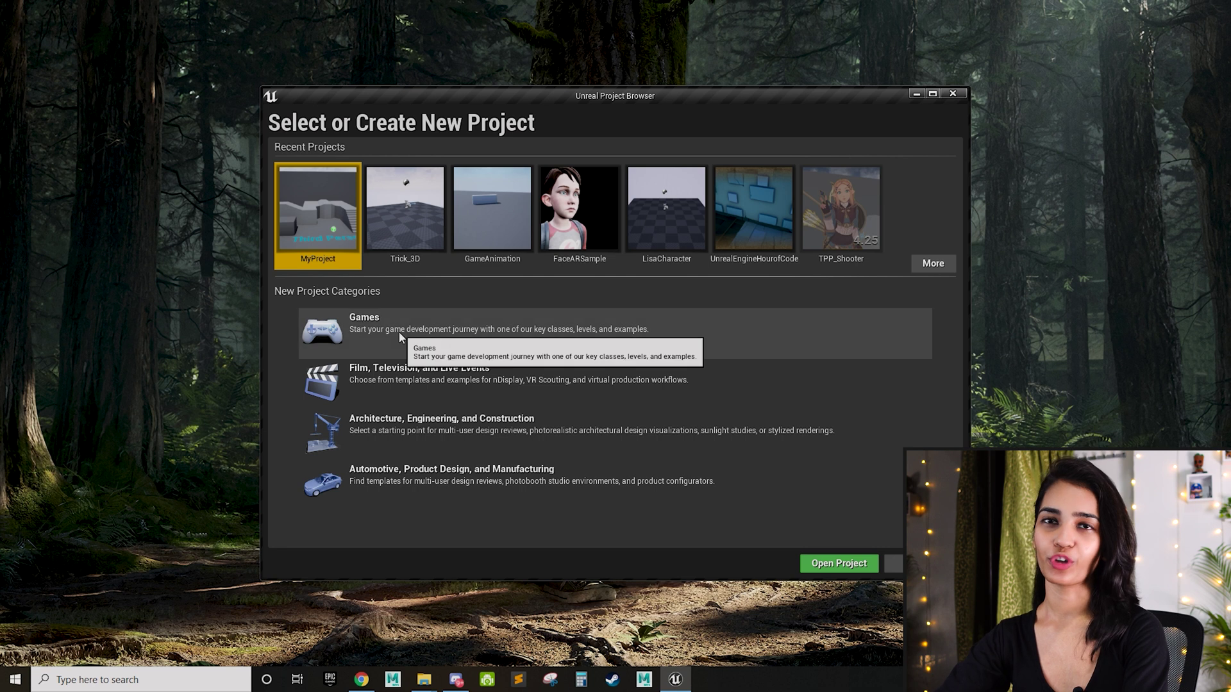
- Start a new Games project based on the Third Person template
{"action": "left_click", "coordinate": [375, 329]}
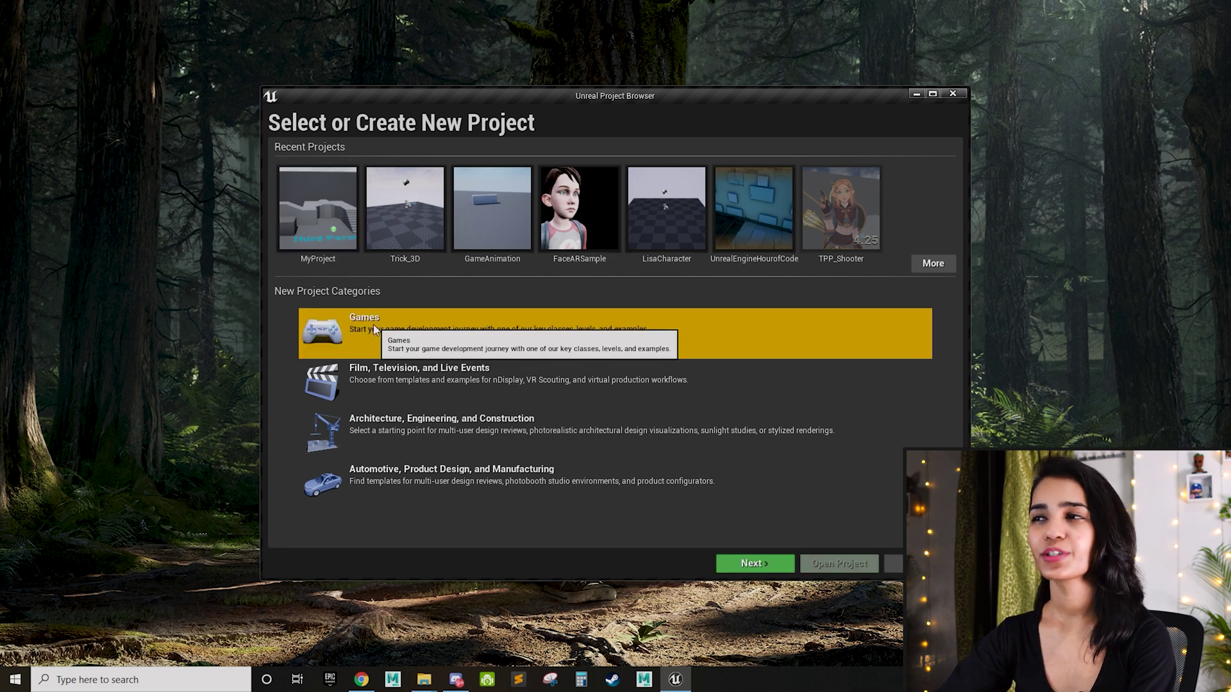
{"action": "left_click", "coordinate": [760, 564]}
{"action": "left_click", "coordinate": [548, 179]}
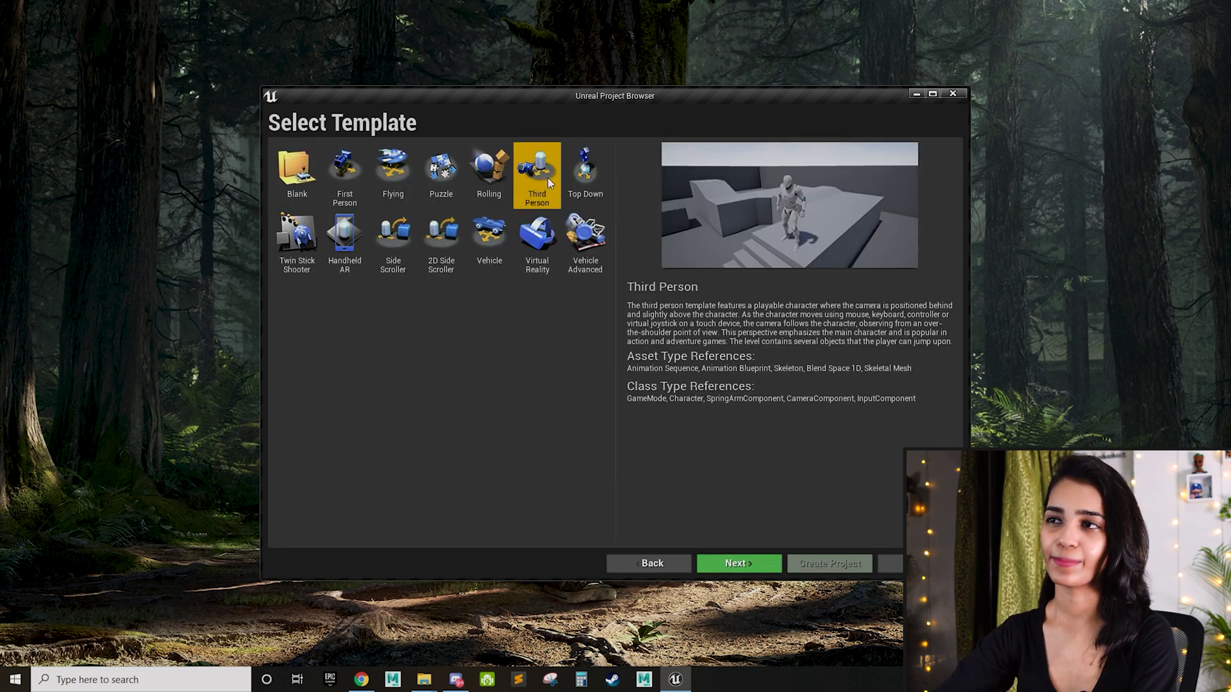
{"action": "left_click", "coordinate": [745, 567]}
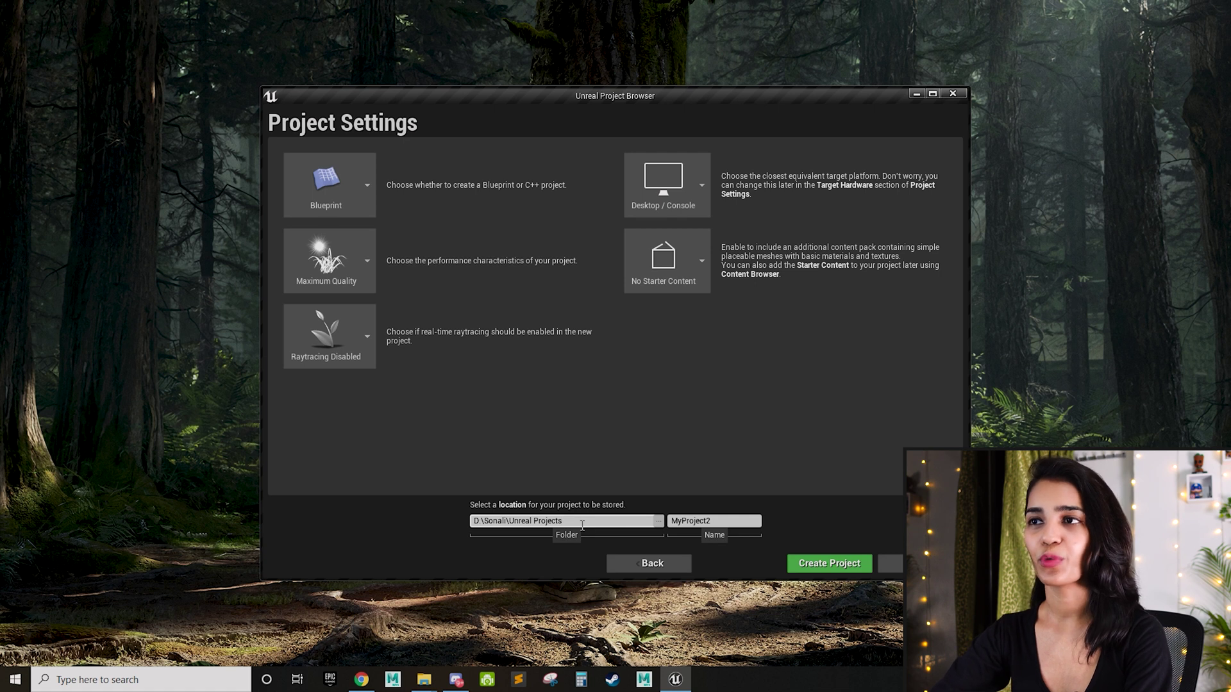
- Name the new project Character_Import and create it with the given project settings
{"action": "left_click", "coordinate": [713, 521]}
{"action": "type", "text": "Character Import"}
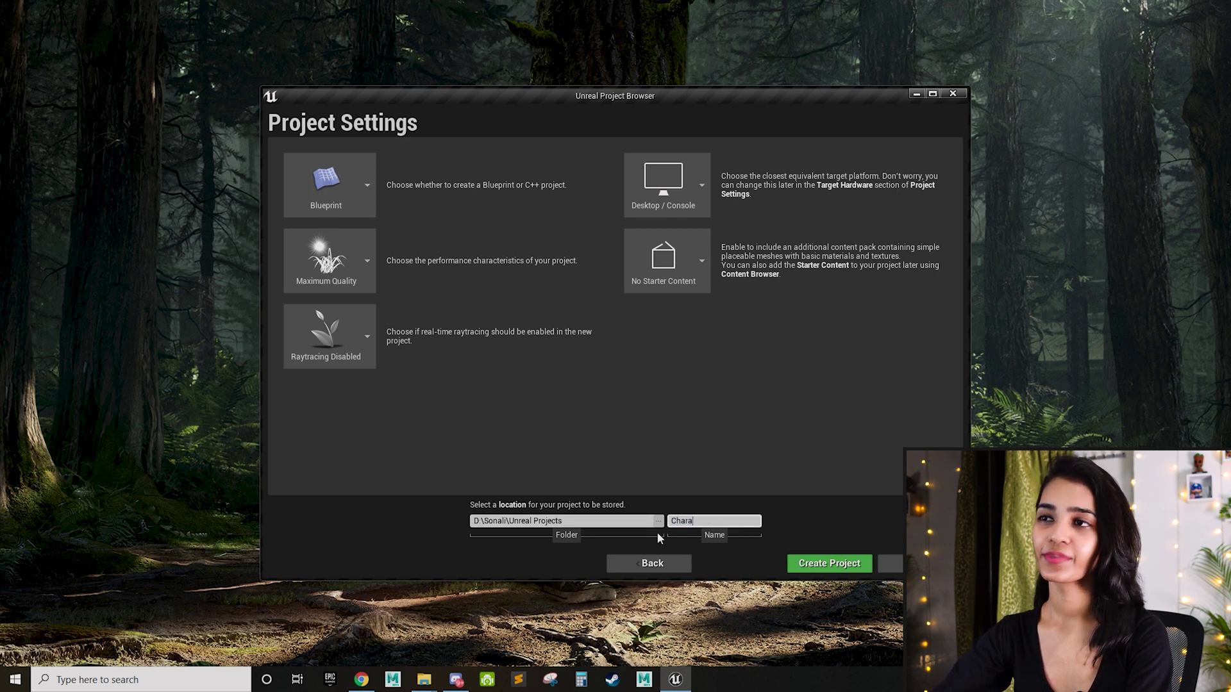
{"action": "key", "text": "ctrl+Left"}
{"action": "key", "text": "BackSpace"}
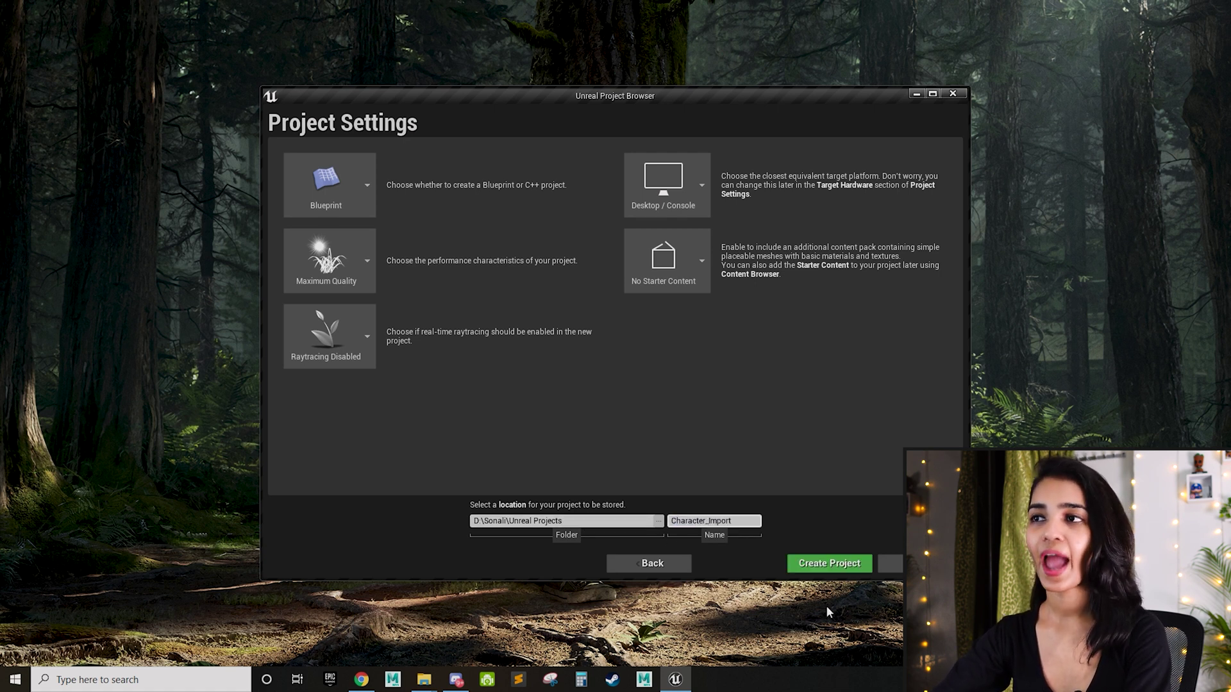
{"action": "left_click", "coordinate": [854, 568]}
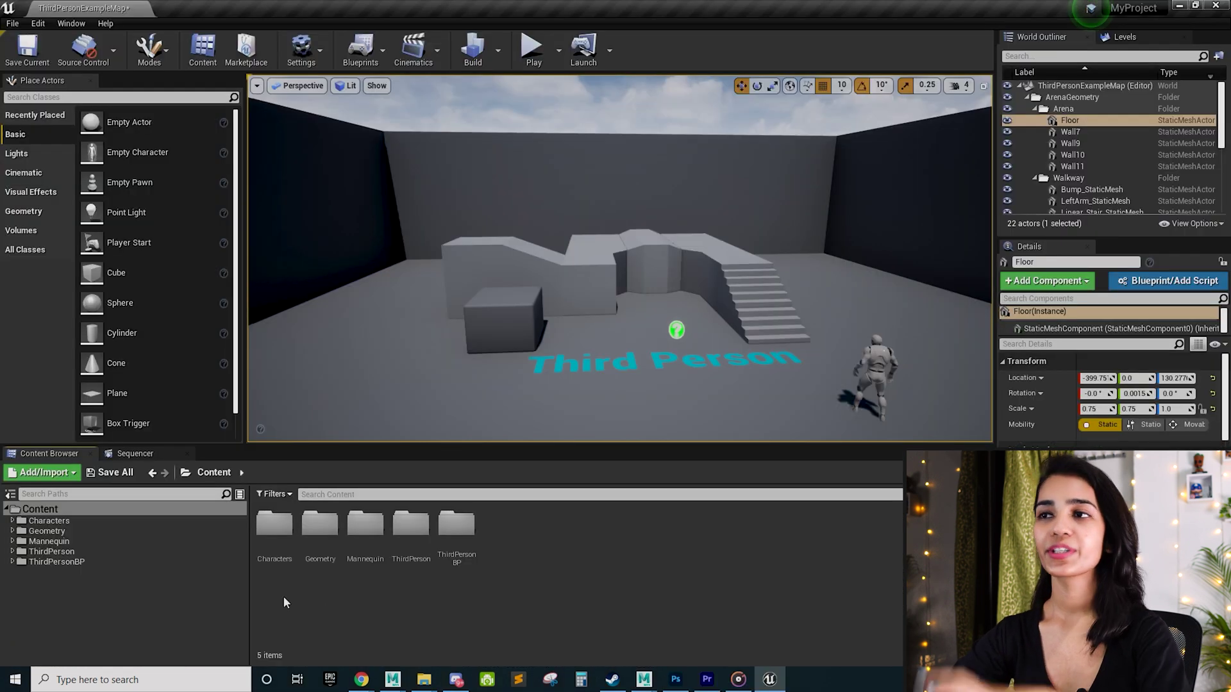
- Choose the SKM_Lisa FBX file for import into the Characters/Lisa content folder
{"action": "double_click", "coordinate": [274, 525]}
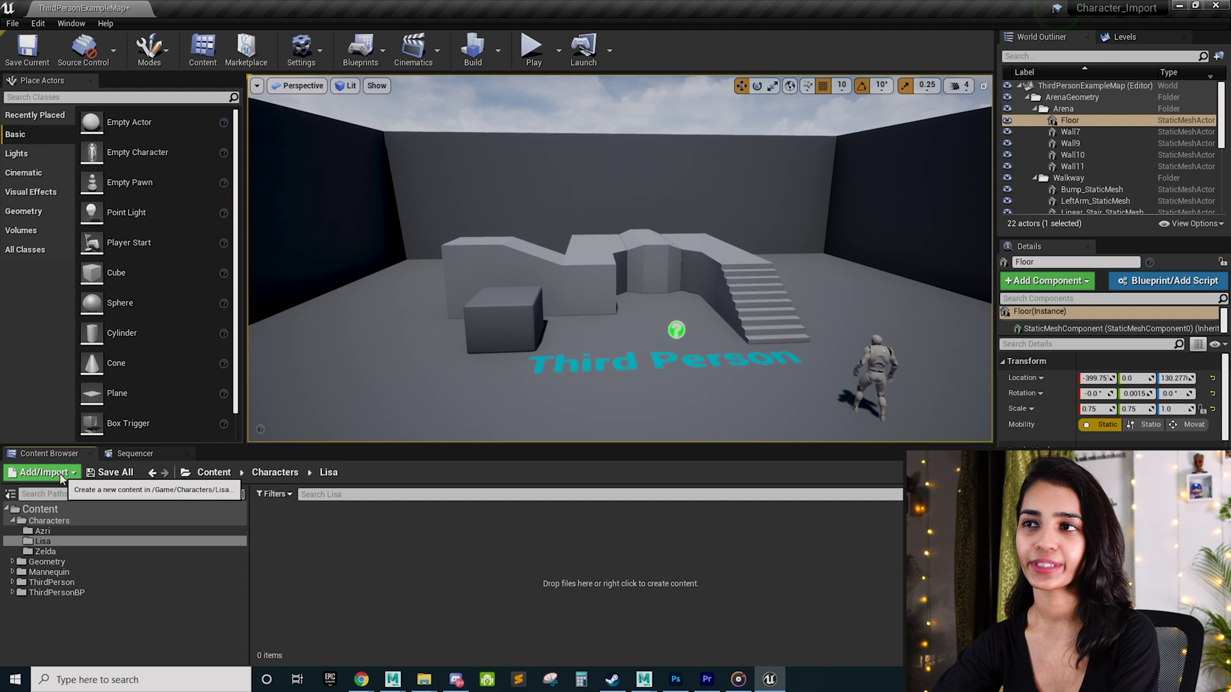
{"action": "right_click", "coordinate": [444, 534]}
{"action": "left_click", "coordinate": [566, 189]}
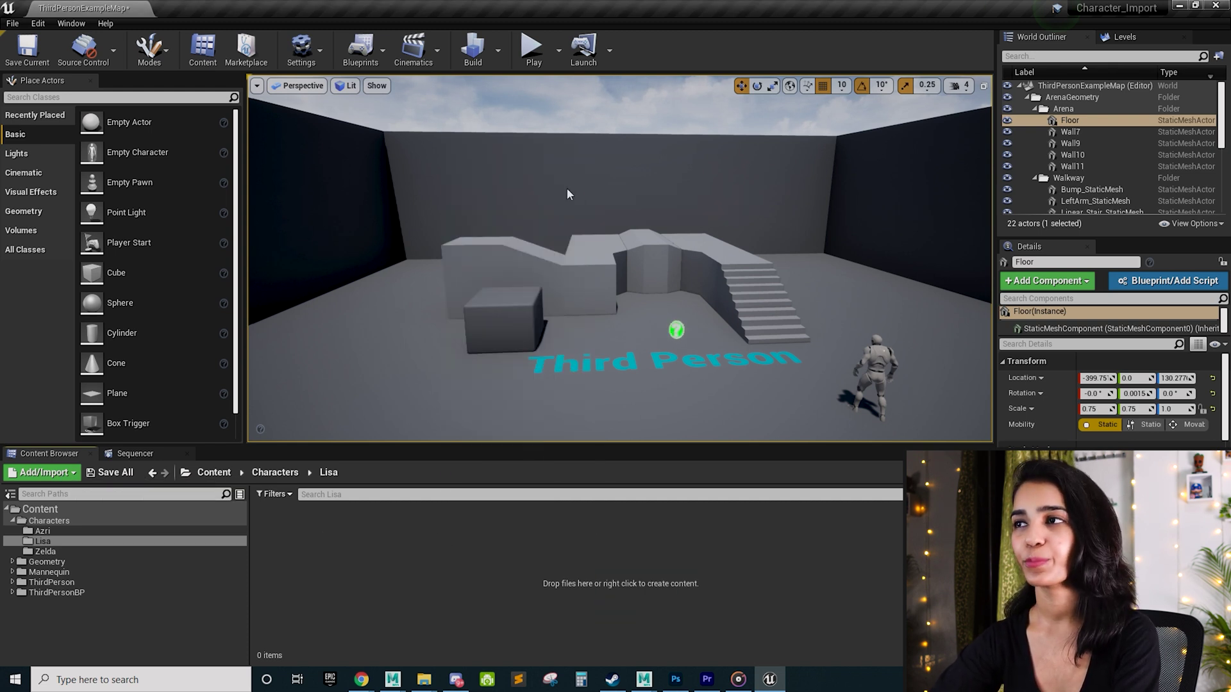
{"action": "left_click", "coordinate": [225, 121]}
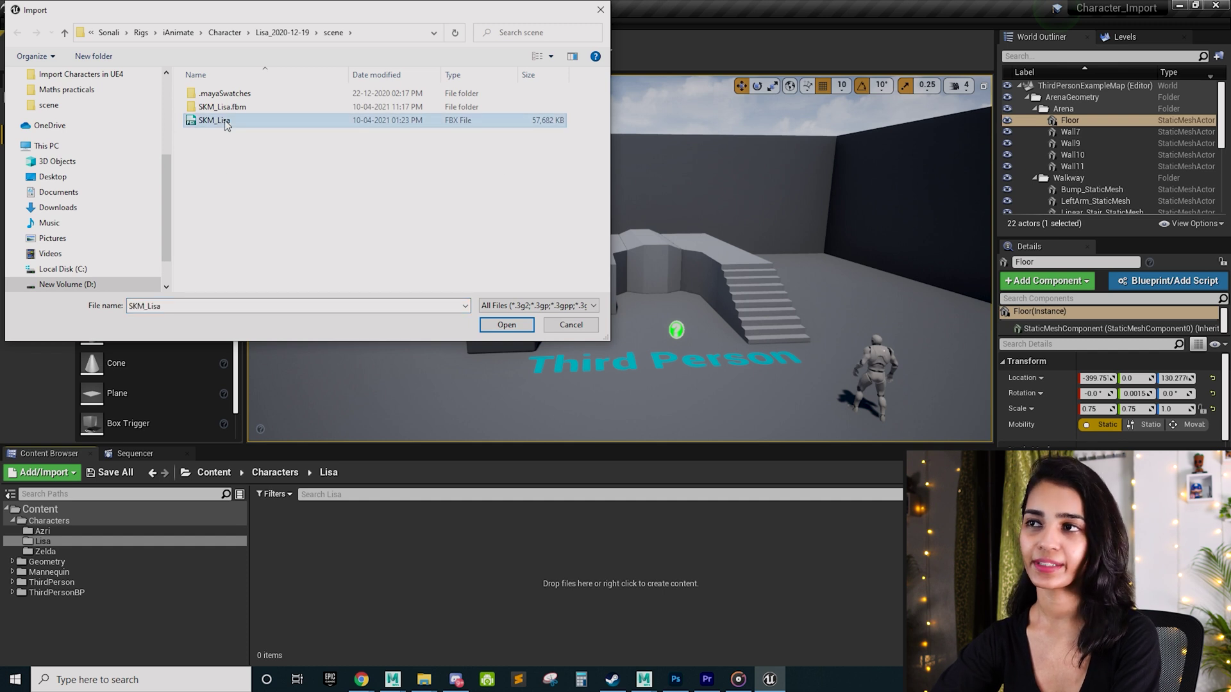
{"action": "left_click", "coordinate": [509, 325]}
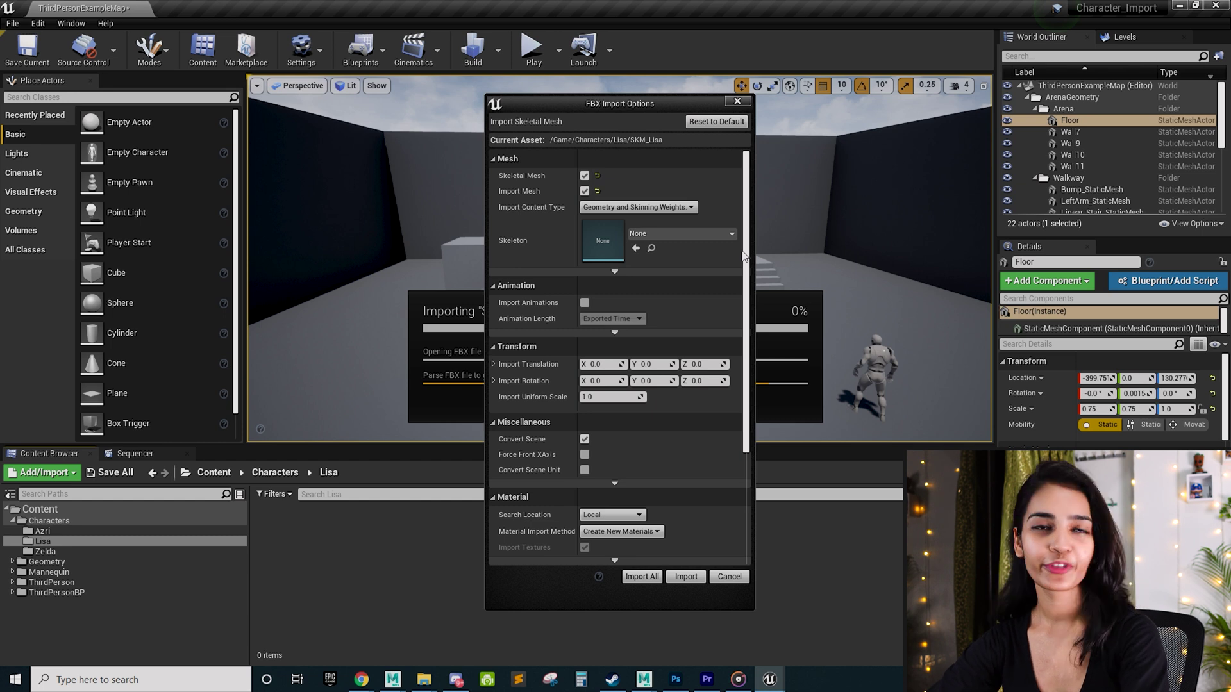
- Reset the FBX import options to default, keep Skeletal Mesh enabled, and turn on Use T0 As Ref Pose in the advanced mesh options
{"action": "left_click", "coordinate": [737, 126]}
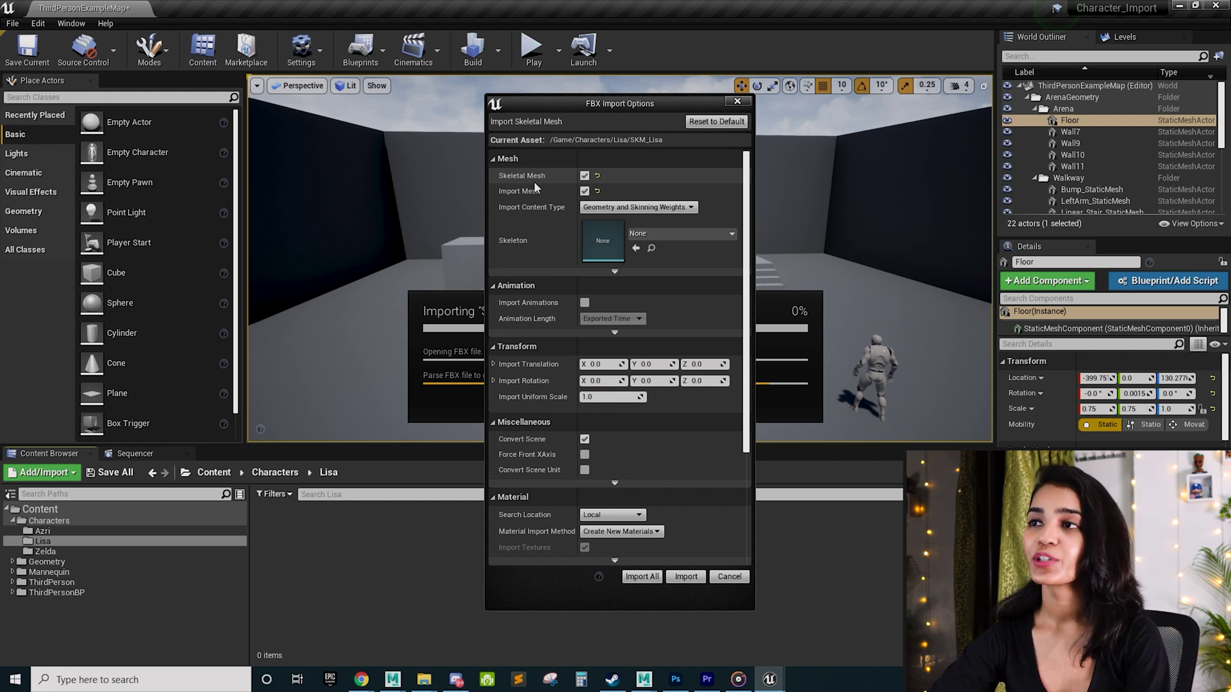
{"action": "left_click", "coordinate": [585, 175]}
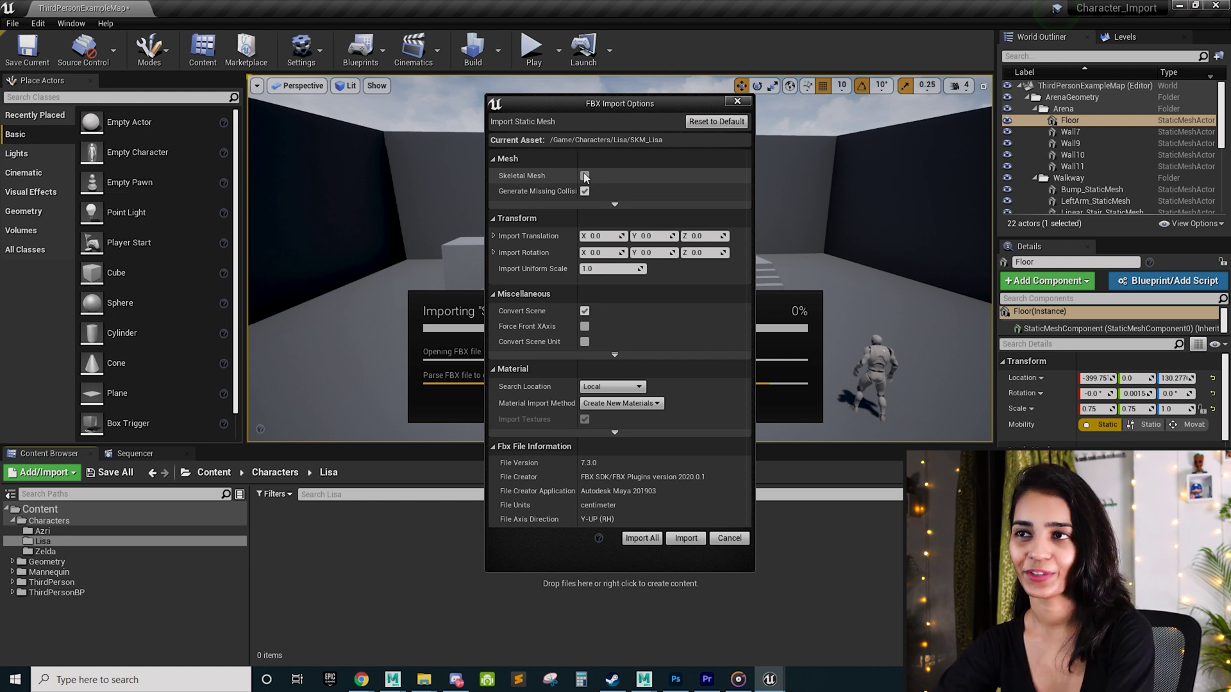
{"action": "left_click", "coordinate": [584, 175]}
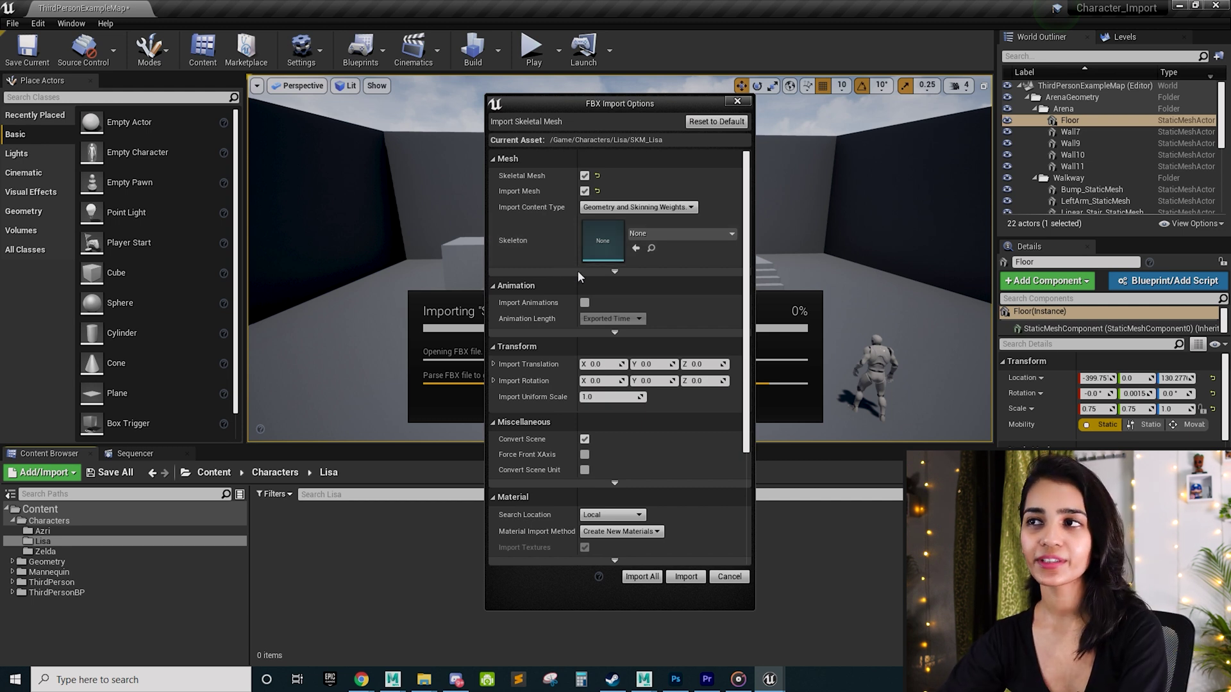
{"action": "left_click", "coordinate": [614, 272]}
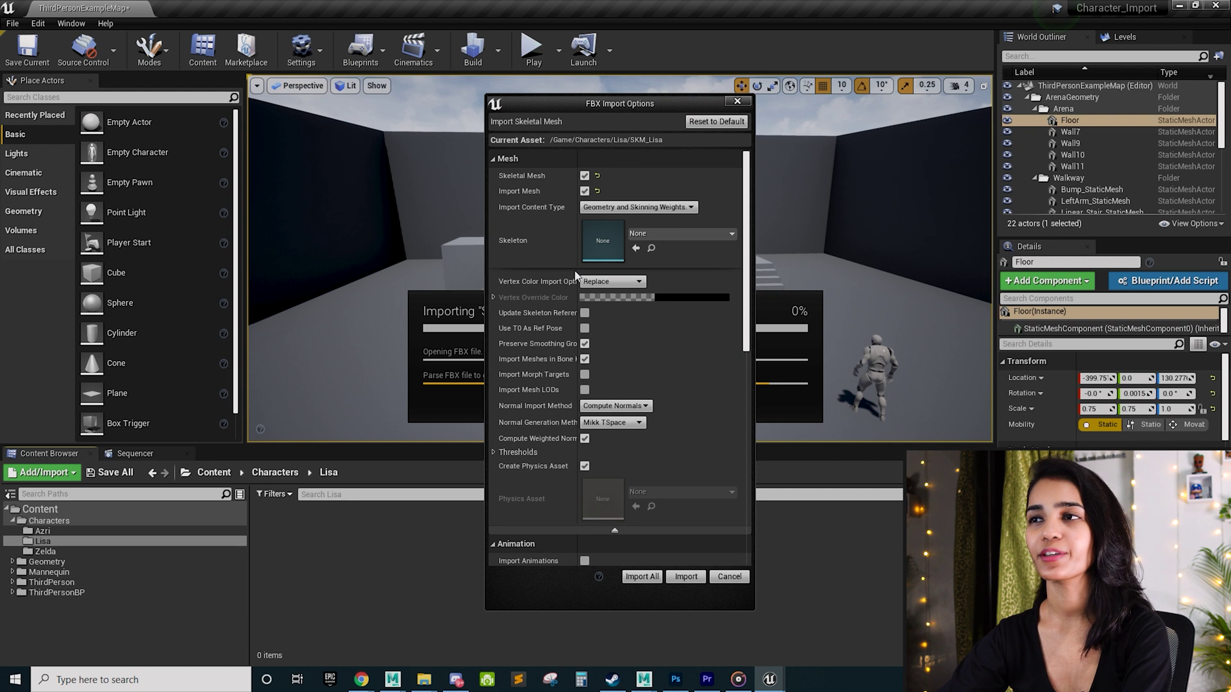
{"action": "left_click_drag", "start_coordinate": [578, 281], "coordinate": [619, 281]}
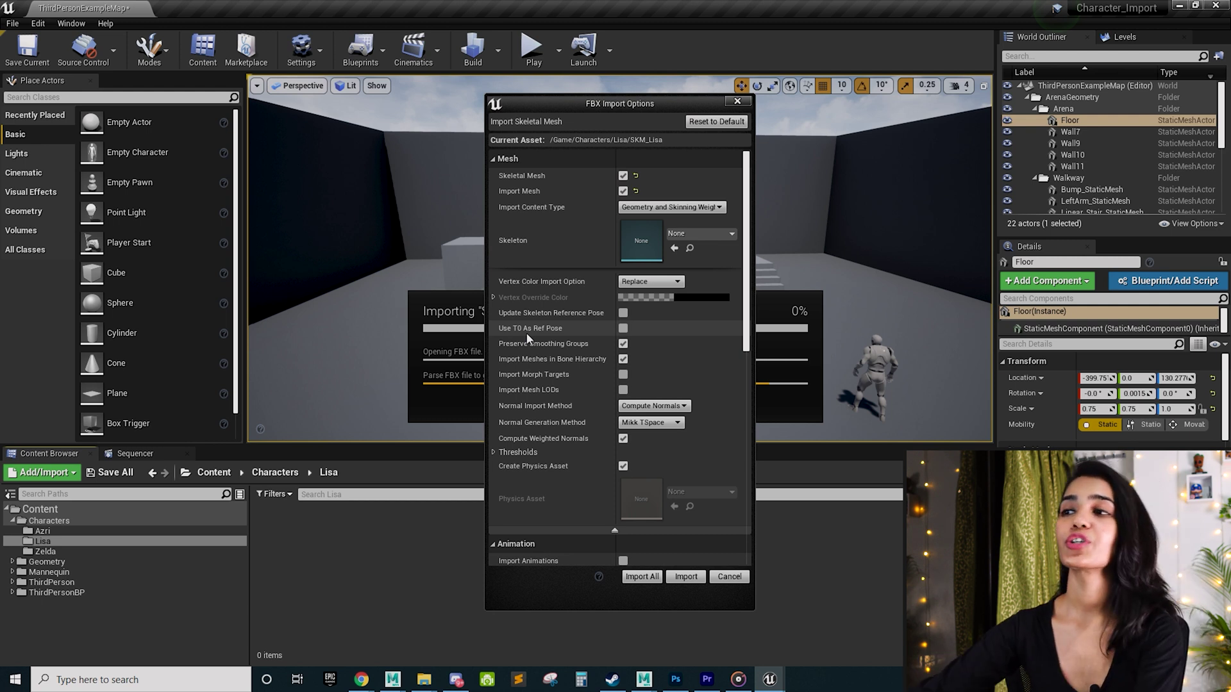
{"action": "left_click", "coordinate": [623, 329]}
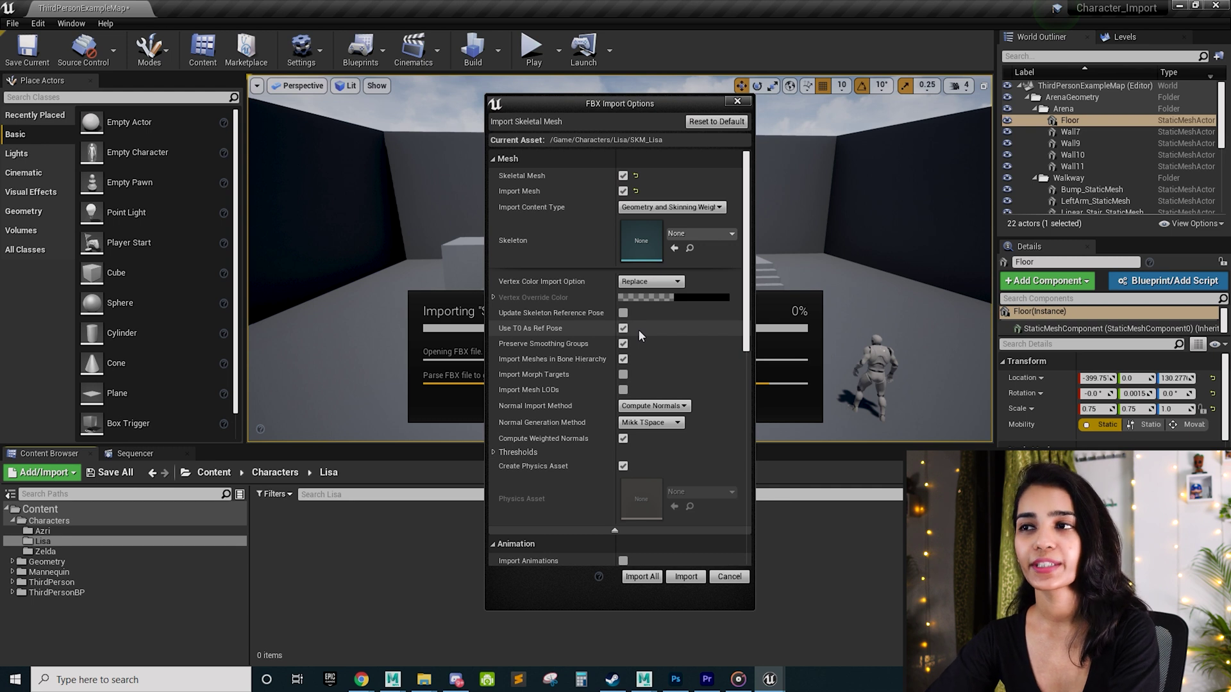
{"action": "left_click", "coordinate": [623, 328]}
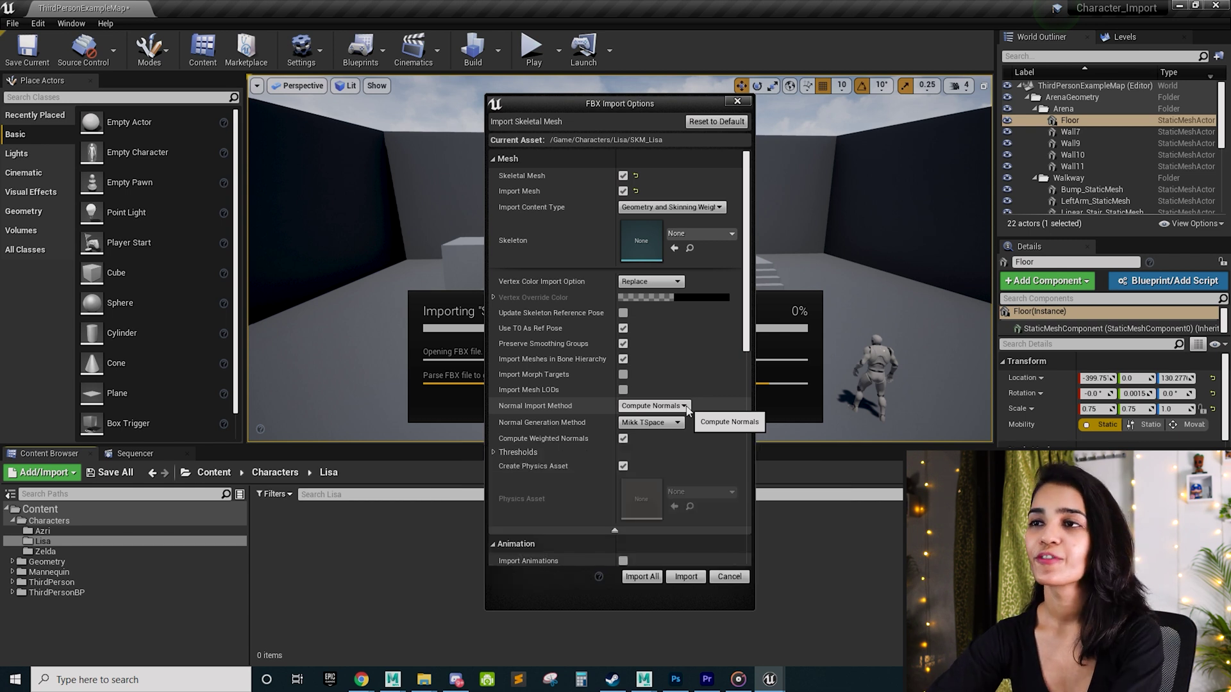
- Import all SKM_Lisa content with the Create New Materials method and open the imported SKM_Lisa skeletal mesh
{"action": "scroll", "coordinate": [688, 420], "scroll_direction": "down", "scroll_amount": 3}
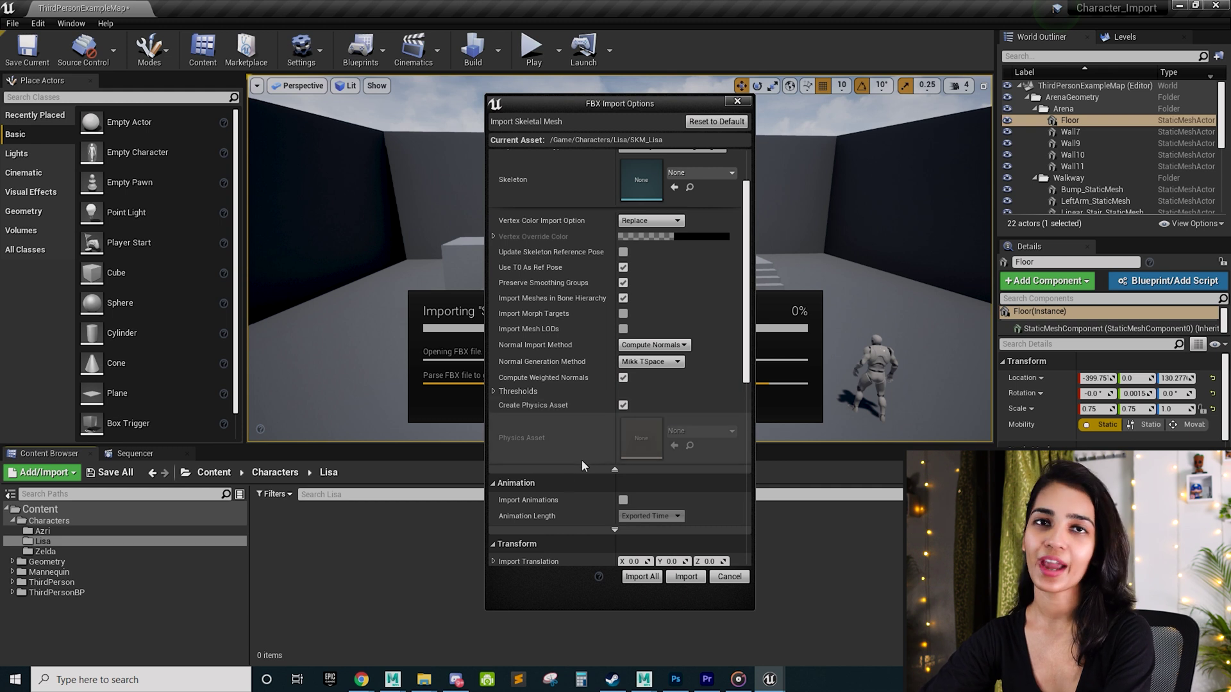
{"action": "scroll", "coordinate": [601, 498], "scroll_direction": "down", "scroll_amount": 2}
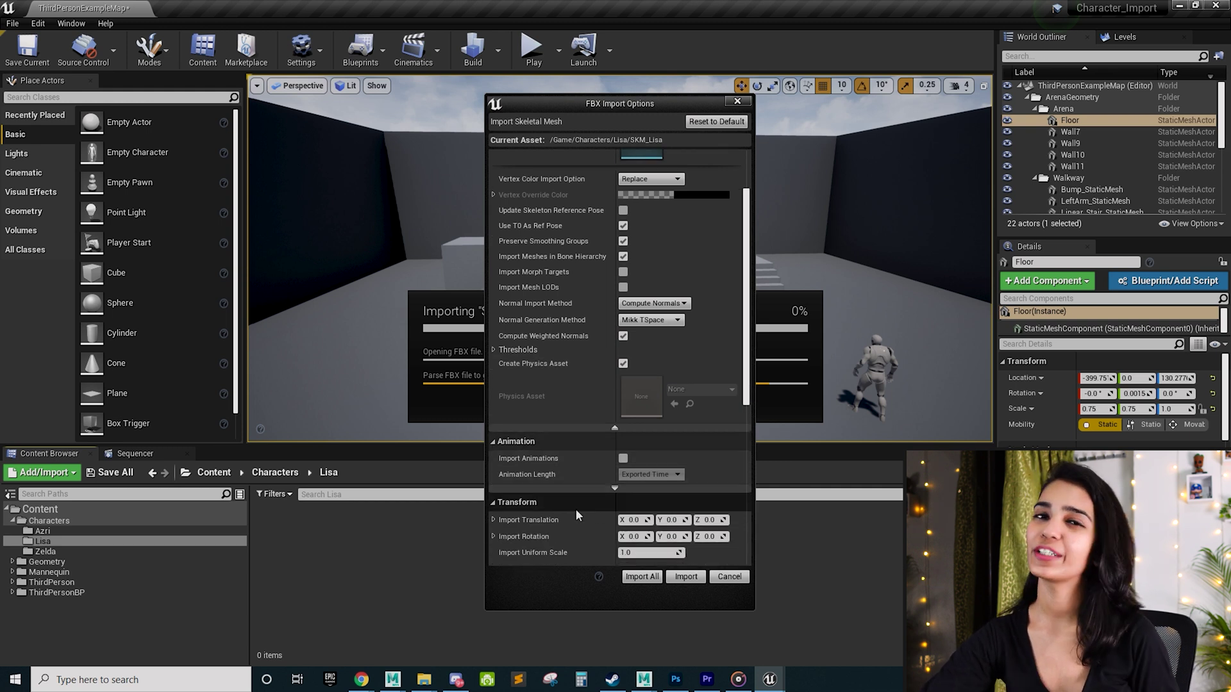
{"action": "scroll", "coordinate": [712, 499], "scroll_direction": "down", "scroll_amount": 4}
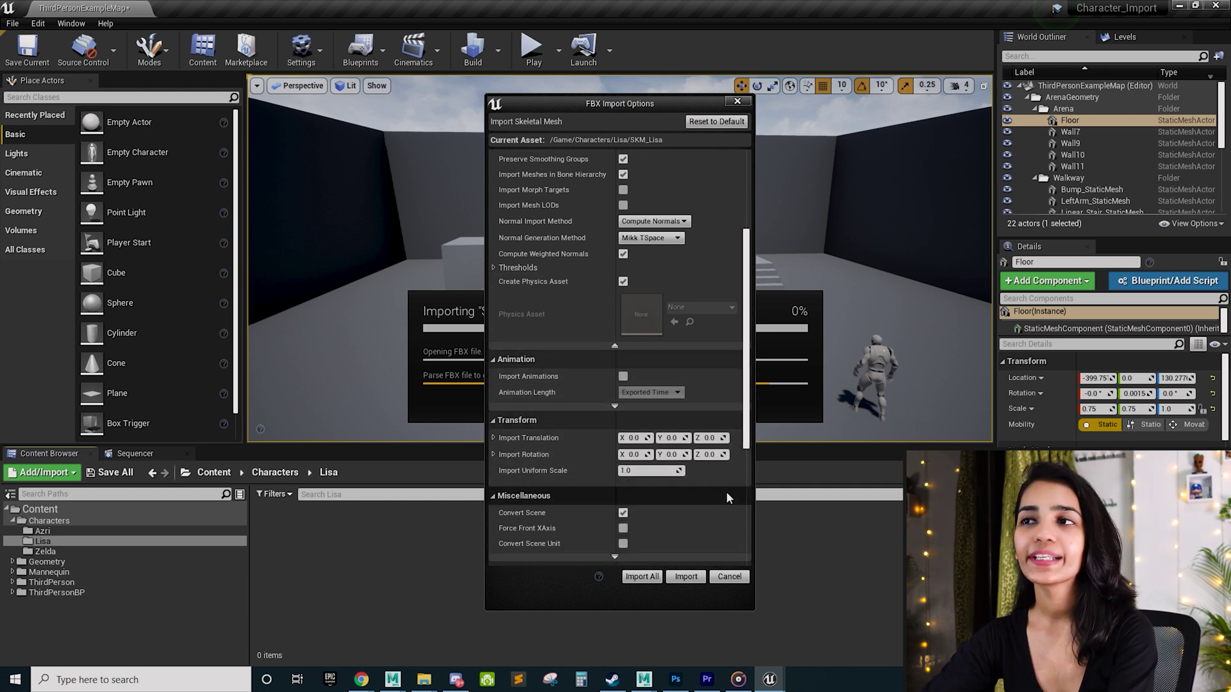
{"action": "scroll", "coordinate": [726, 491], "scroll_direction": "down", "scroll_amount": 6}
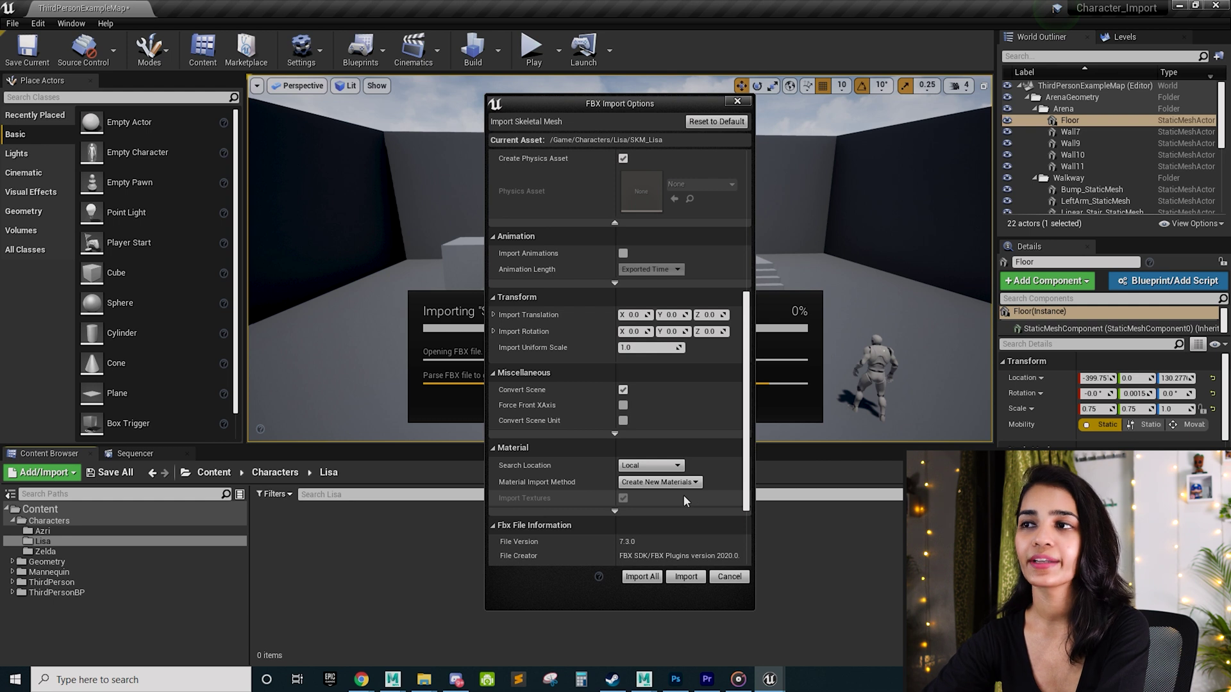
{"action": "left_click", "coordinate": [642, 576]}
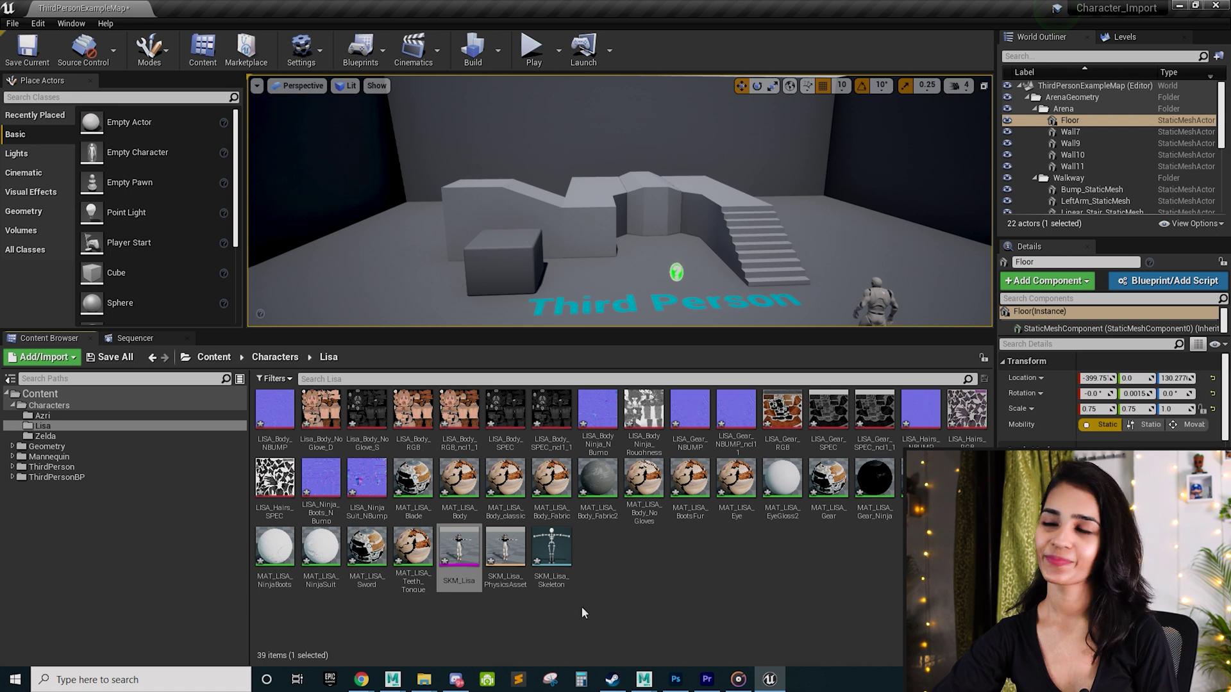
{"action": "double_click", "coordinate": [470, 556]}
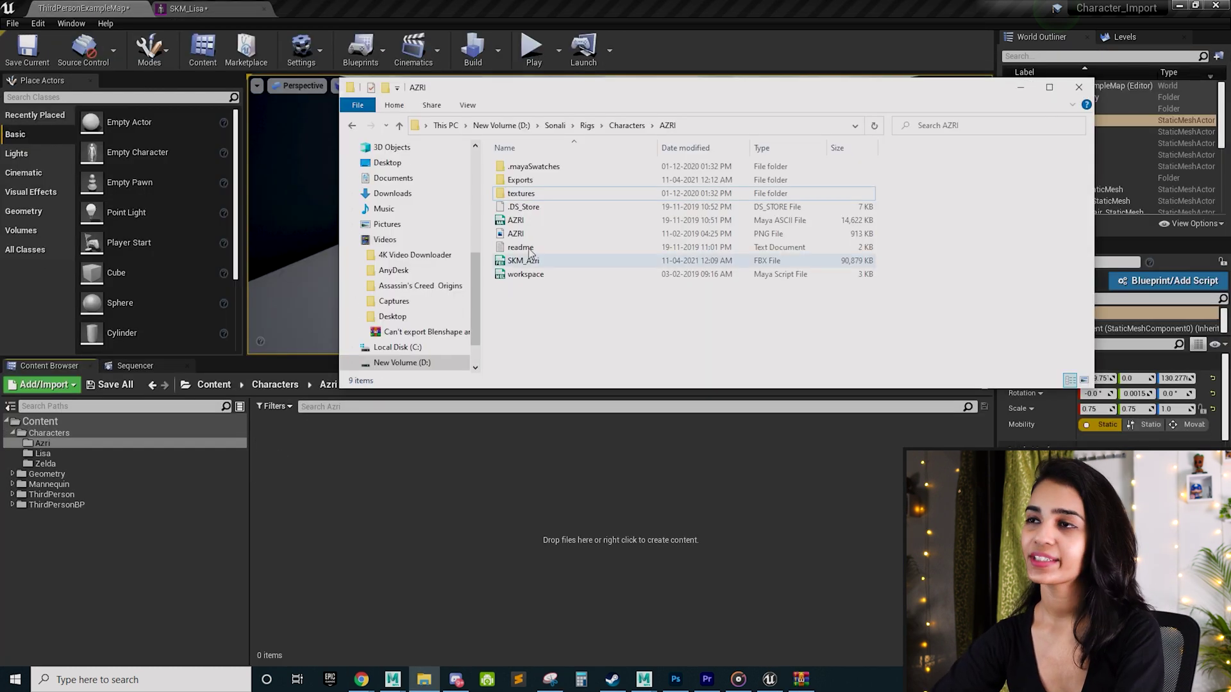
- Import all SKM_Azri FBX content into the Characters/Azri folder with Use T0 As Ref Pose kept on, and open the imported skeletal mesh
{"action": "left_click", "coordinate": [544, 268]}
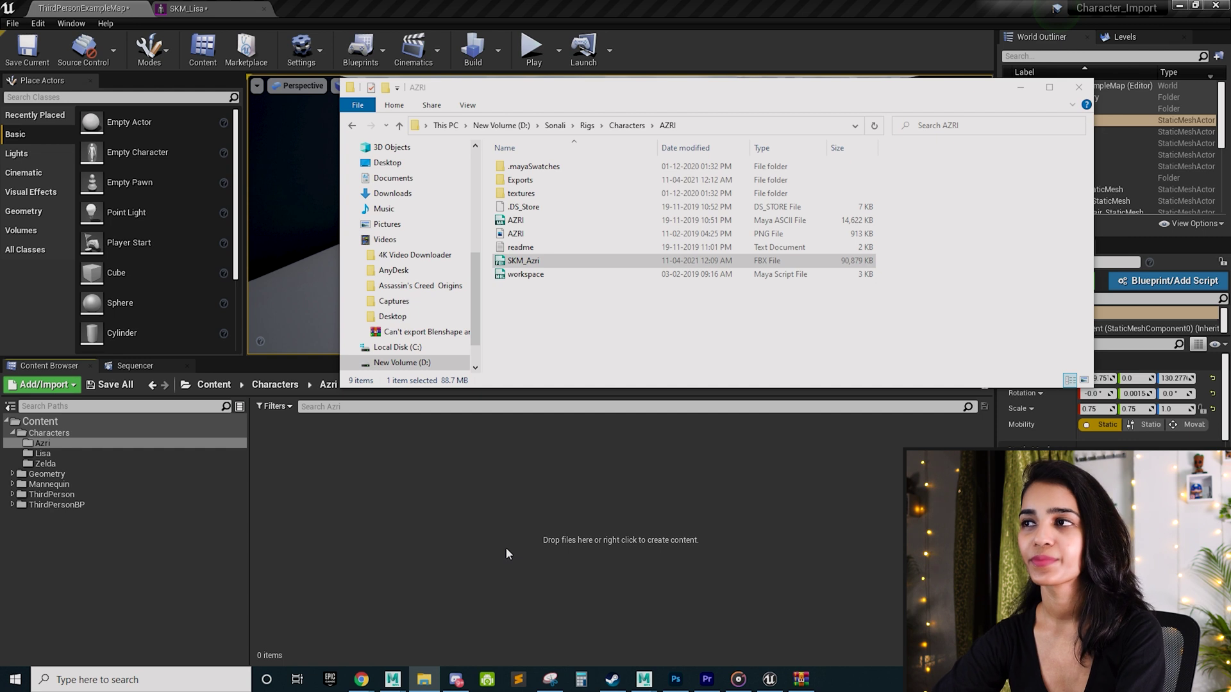
{"action": "left_click_drag", "start_coordinate": [505, 549], "coordinate": [506, 548]}
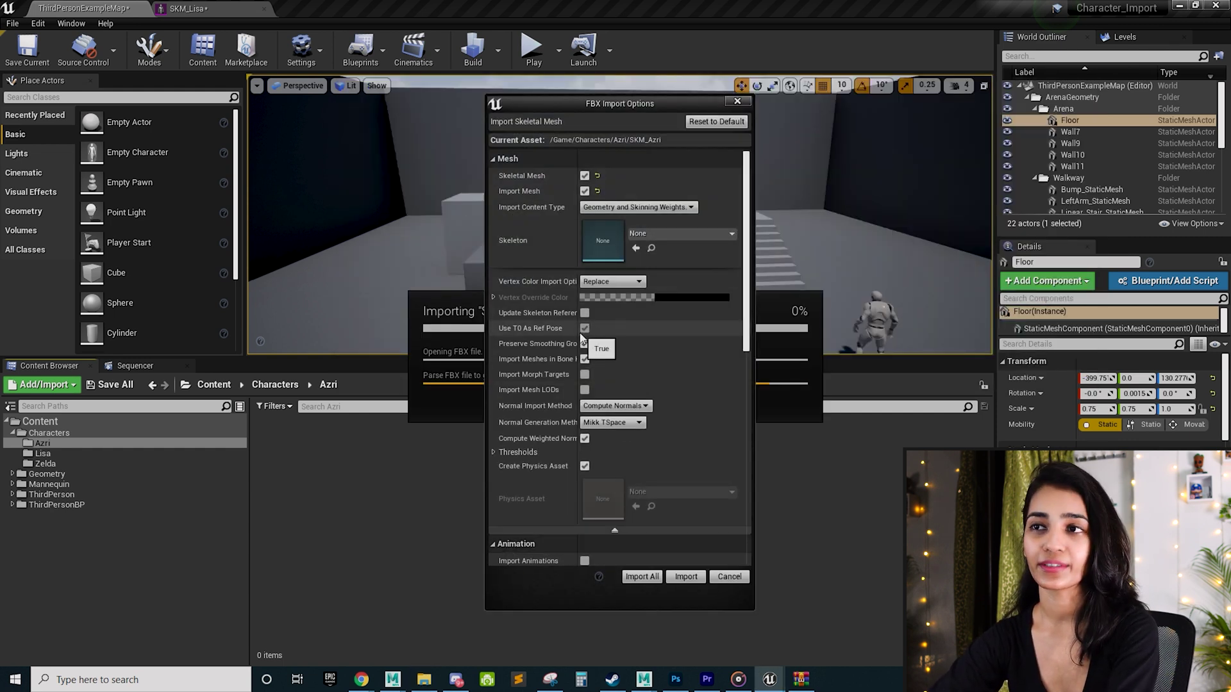
{"action": "left_click", "coordinate": [648, 572]}
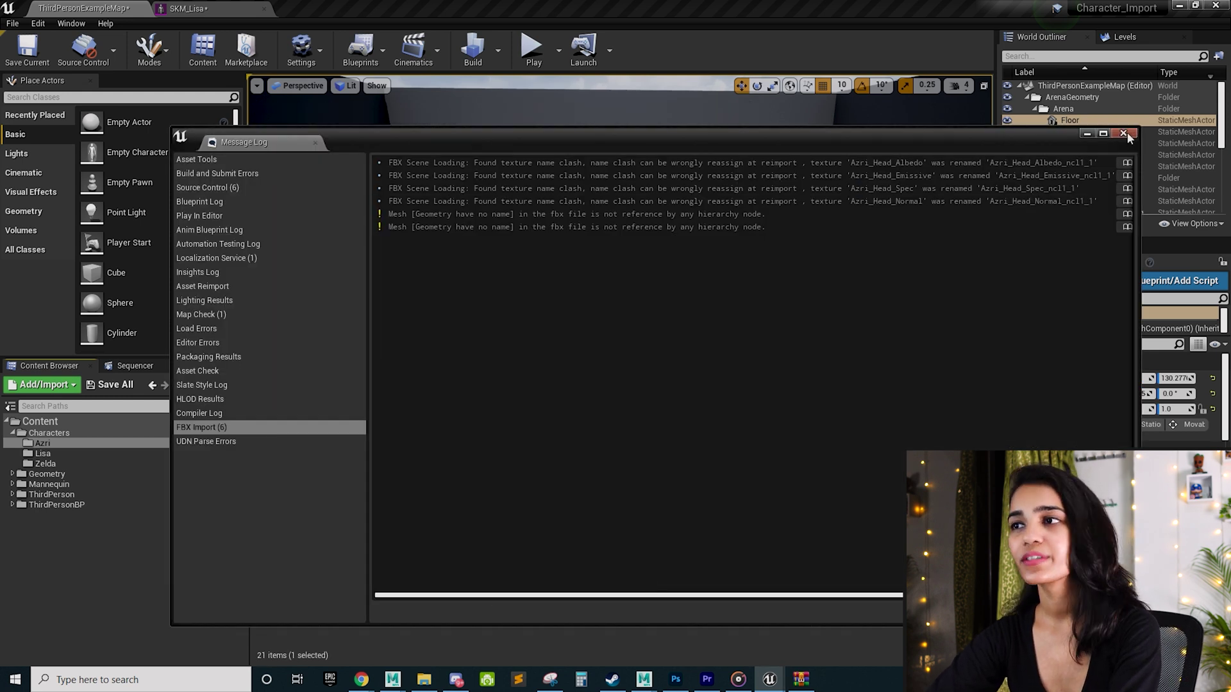
{"action": "left_click", "coordinate": [1123, 133]}
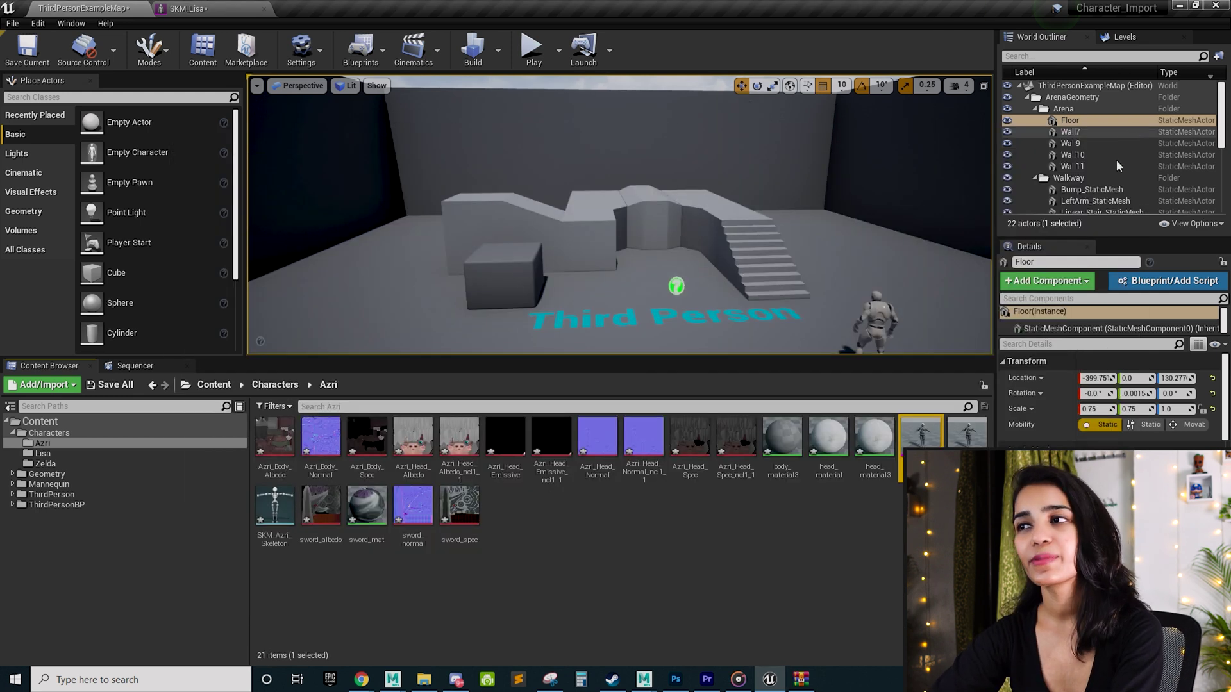
{"action": "double_click", "coordinate": [929, 441]}
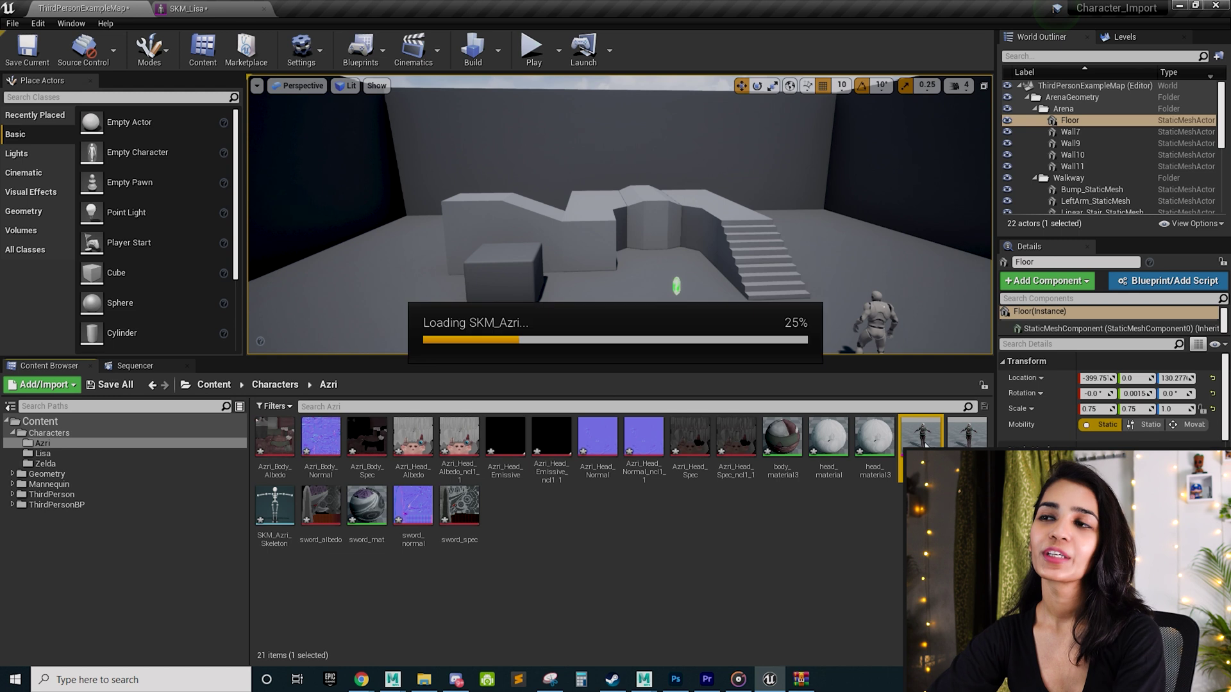
{"action": "scroll", "coordinate": [884, 454], "scroll_direction": "up", "scroll_amount": 2}
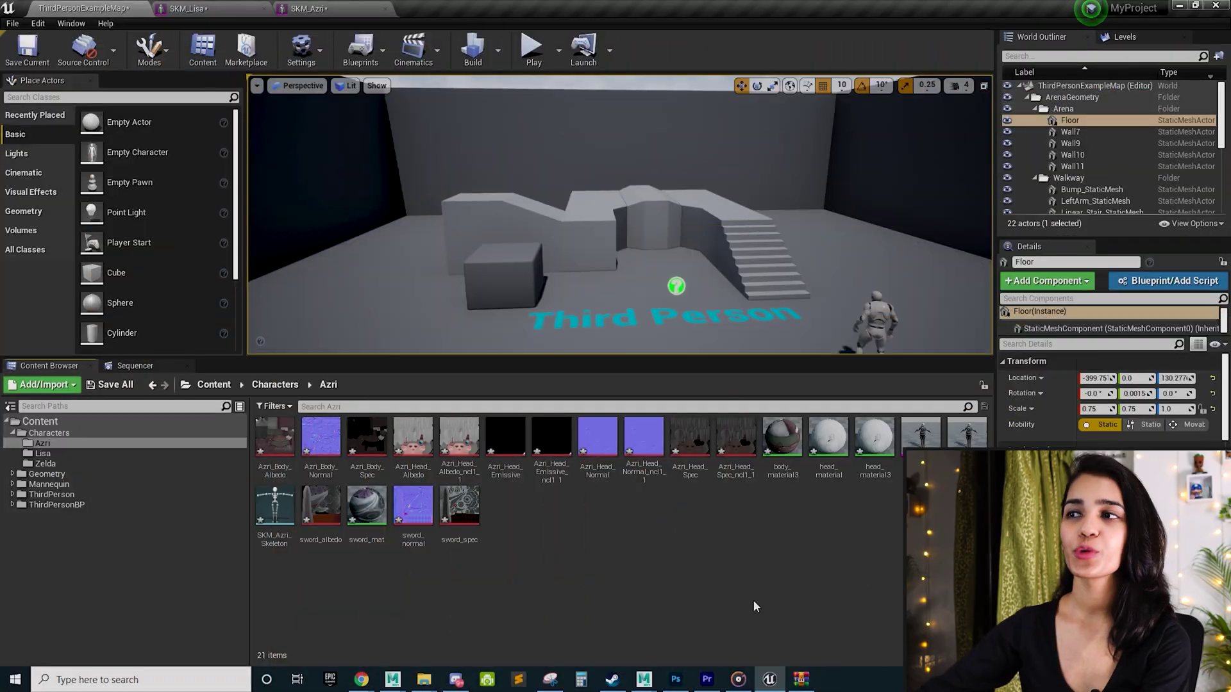
- Filter the SKM_Azri skeletal mesh's asset details by "Import" to show its import settings, and reimport the base mesh
{"action": "double_click", "coordinate": [927, 442]}
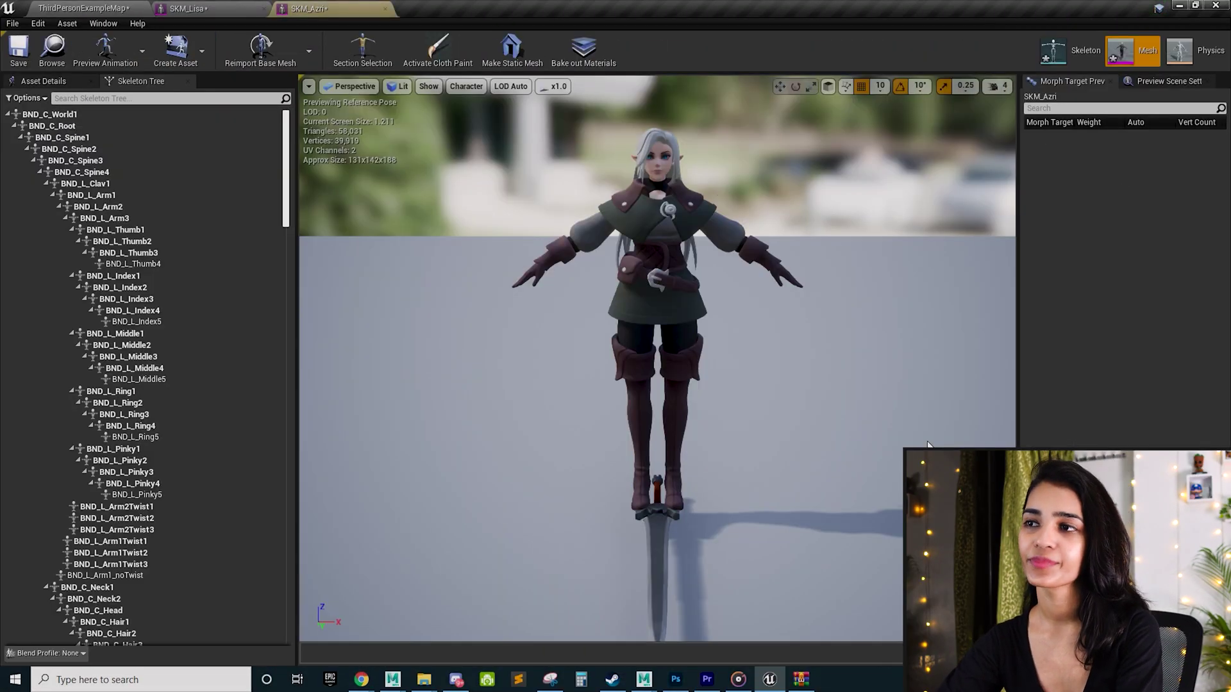
{"action": "left_click", "coordinate": [56, 82]}
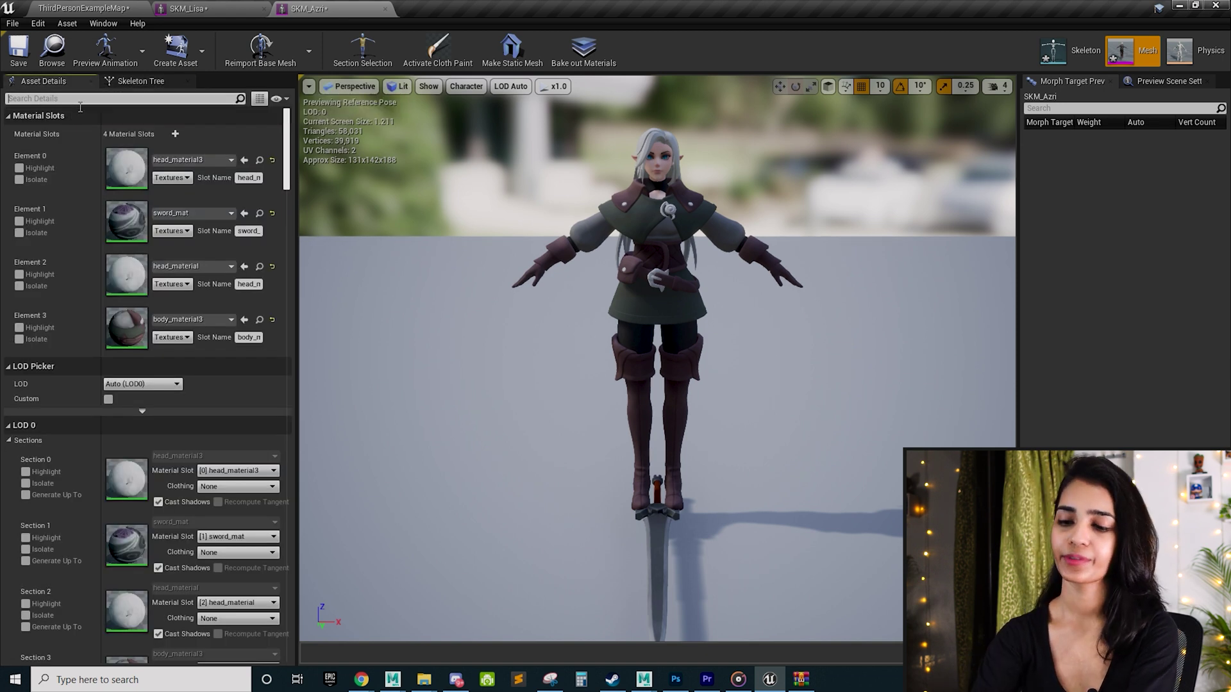
{"action": "left_click", "coordinate": [80, 101]}
{"action": "type", "text": "Import"}
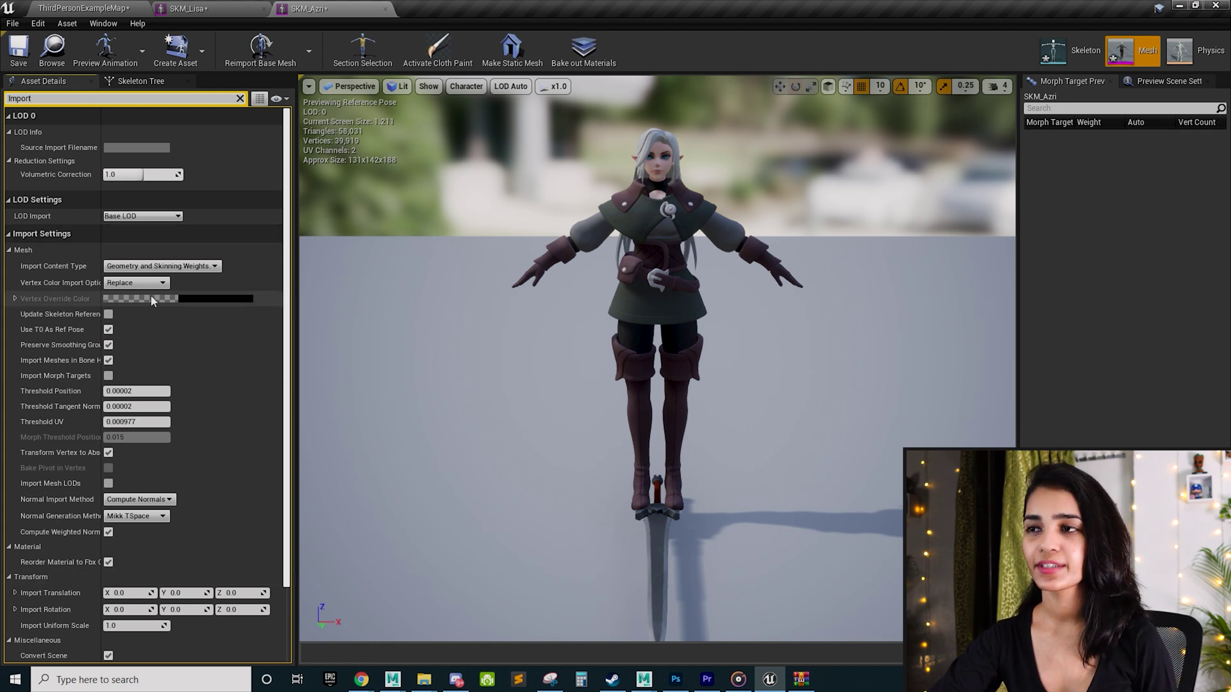
{"action": "left_click", "coordinate": [267, 51]}
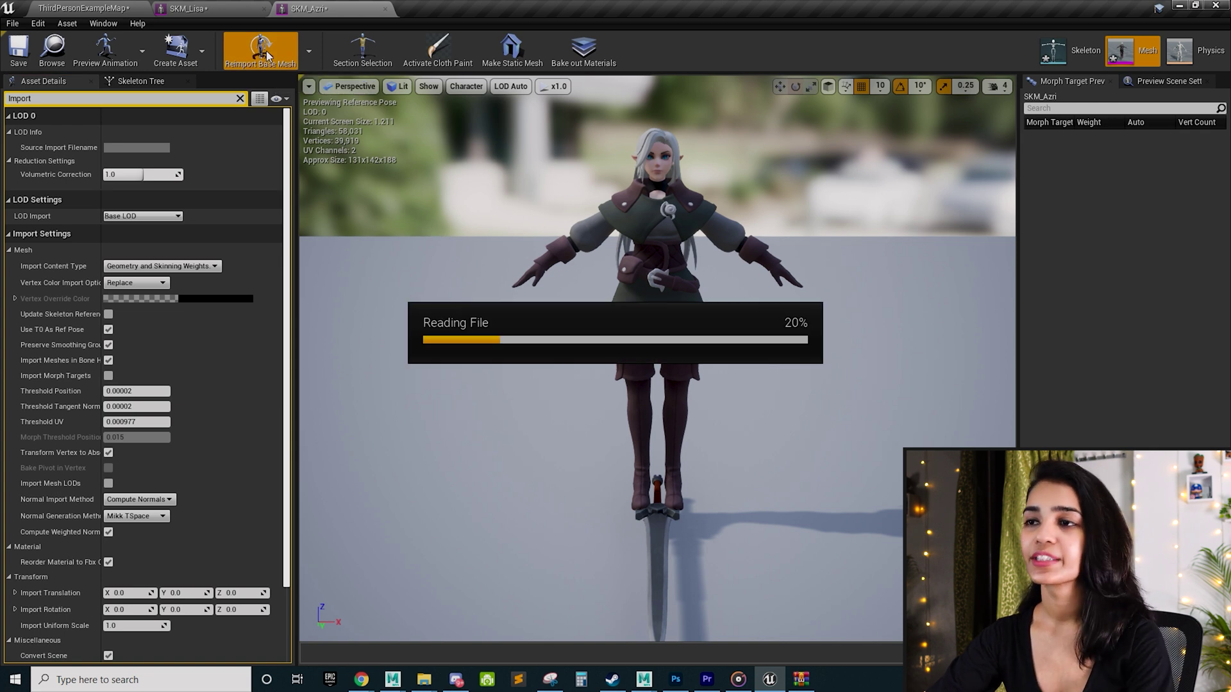